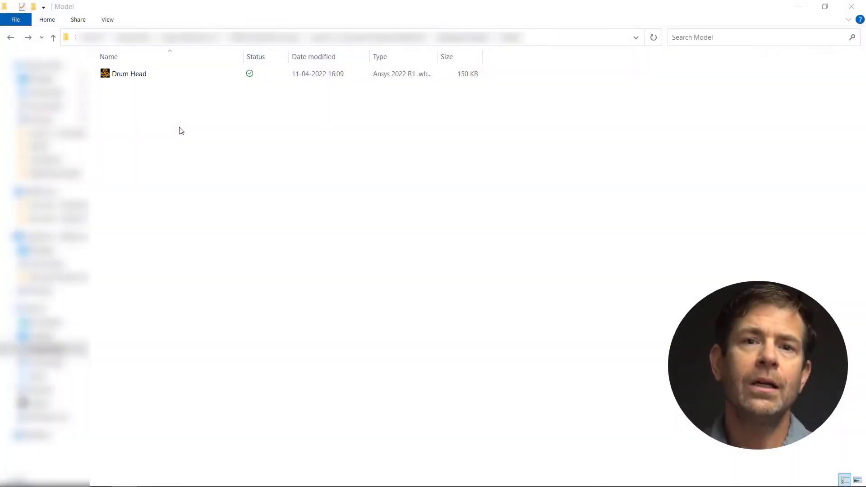
- Open the Drum Head project's model in Mechanical and set the units to Metric (mm, kg, N, s, mV, mA)
double_click(160, 79)
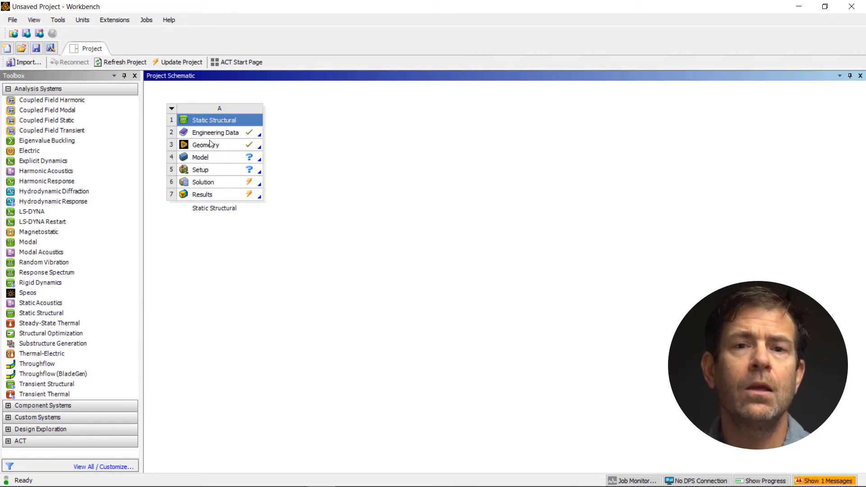
double_click(225, 157)
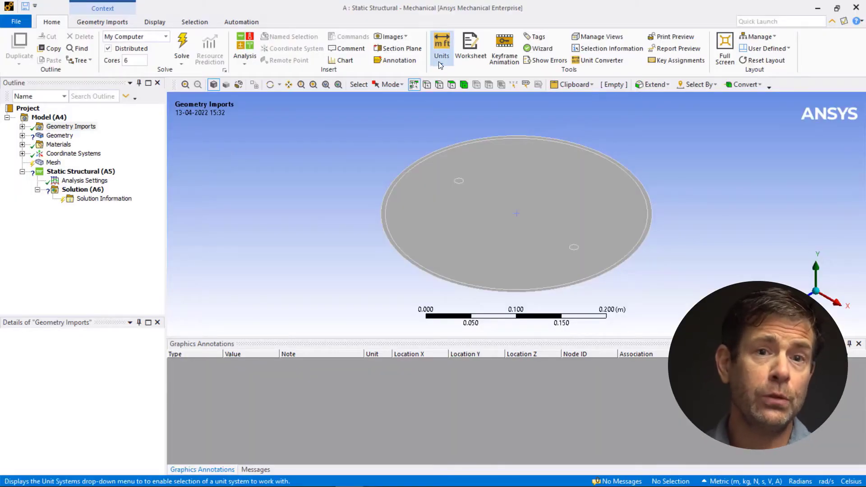
click(441, 50)
click(455, 107)
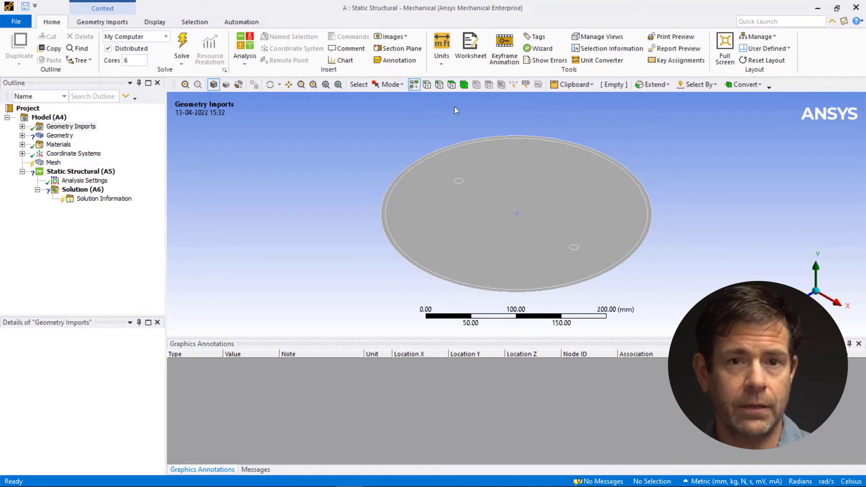
- Set the midsurface body's thickness to 0.2 mm and check its material assignment
click(22, 135)
click(109, 144)
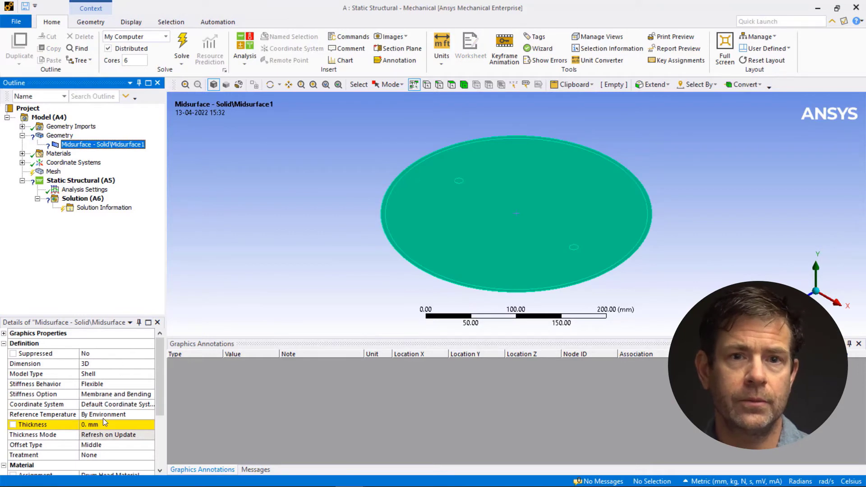
click(104, 425)
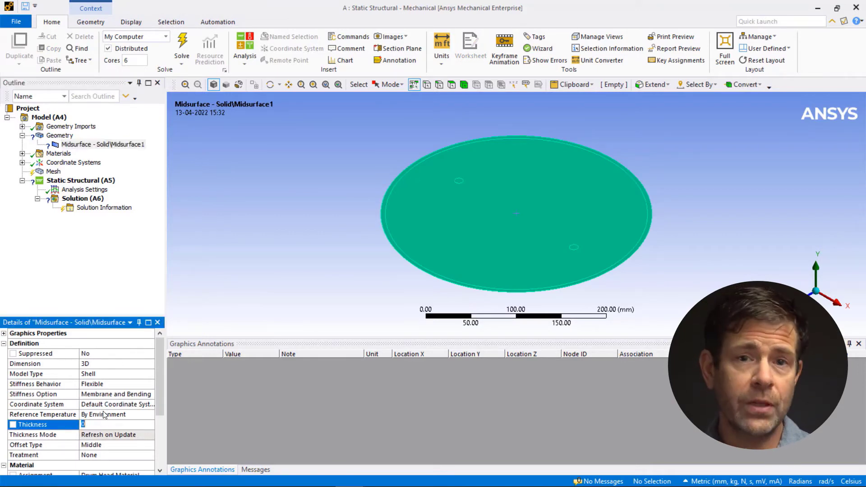
text(0.2)
key(Return)
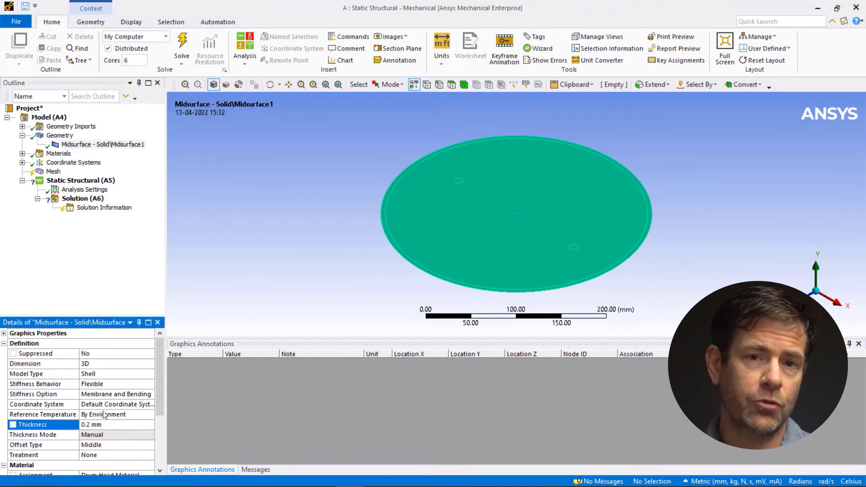
drag(158, 374, 155, 402)
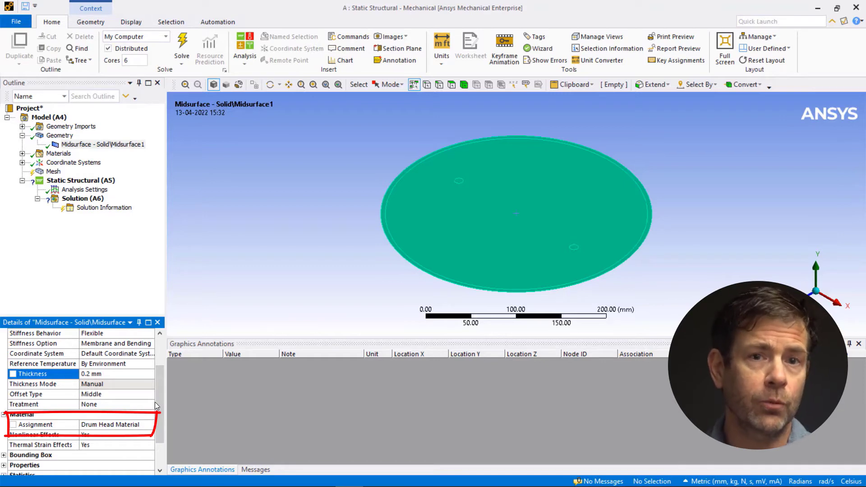
- Generate the mesh for the drum head with the default settings
click(53, 172)
right_click(53, 172)
click(70, 207)
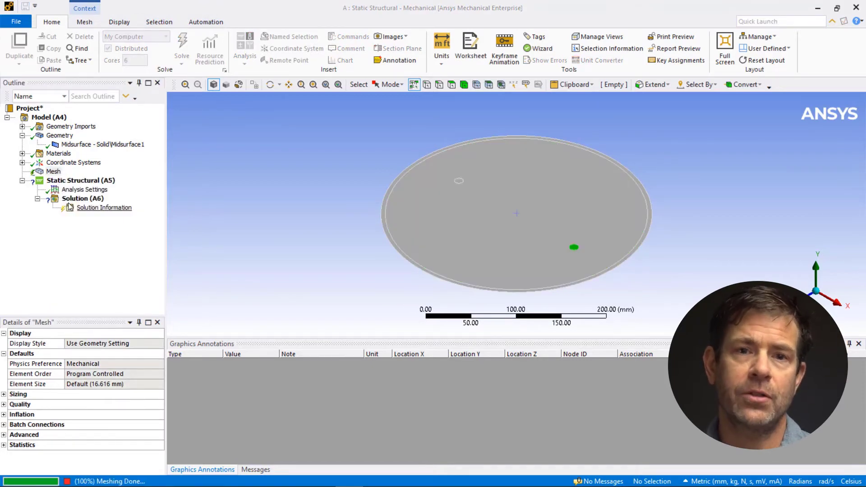
- Add a displacement support on the inner circular edge of the drum head with its Y component set to 0 mm
click(79, 179)
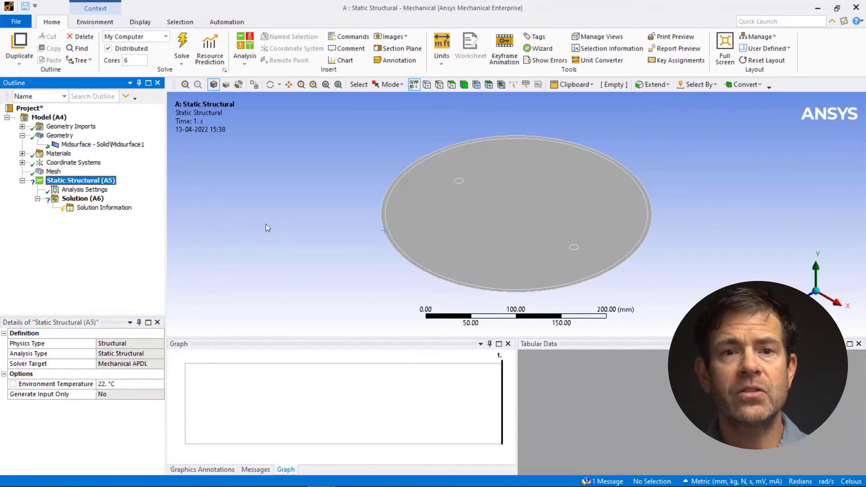
click(397, 242)
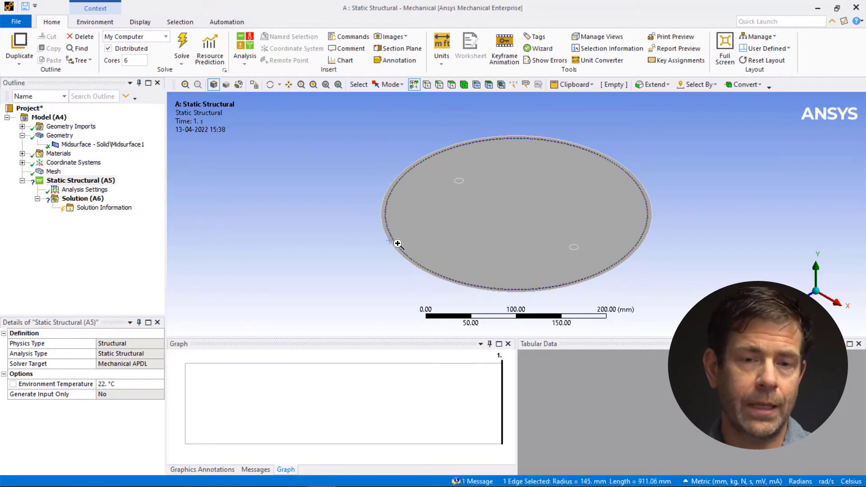
right_click(397, 243)
mouse_move(496, 250)
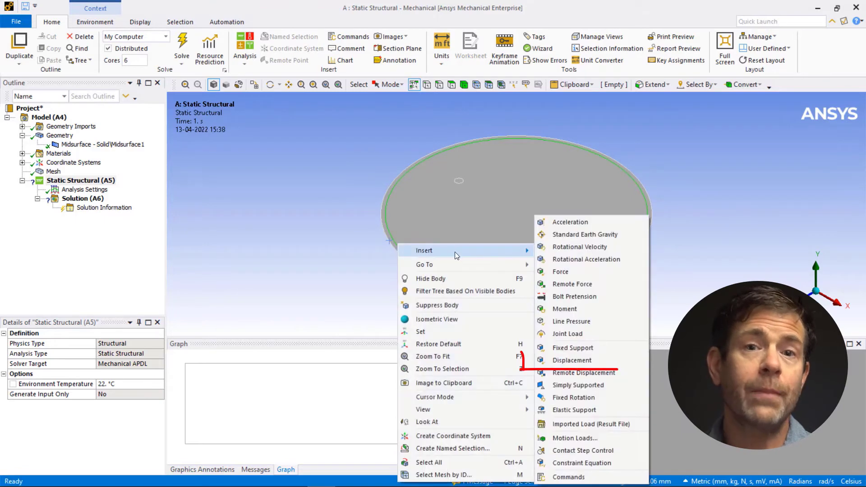
click(572, 360)
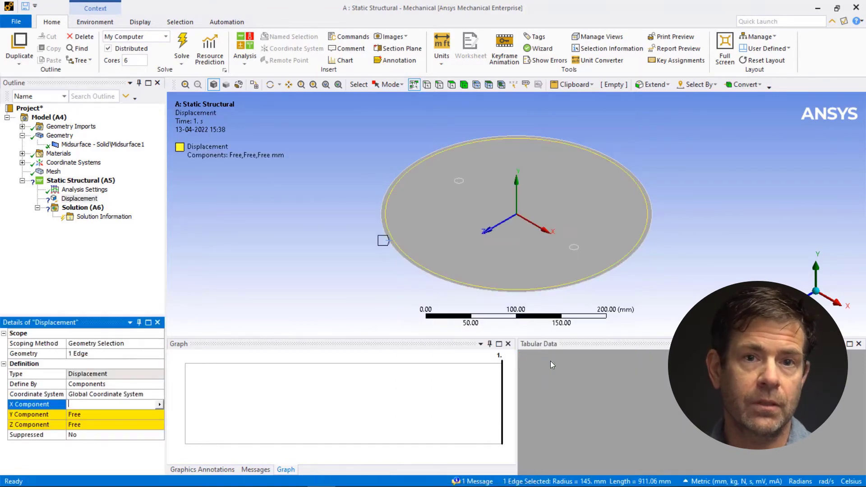
click(107, 415)
text(0)
key(Return)
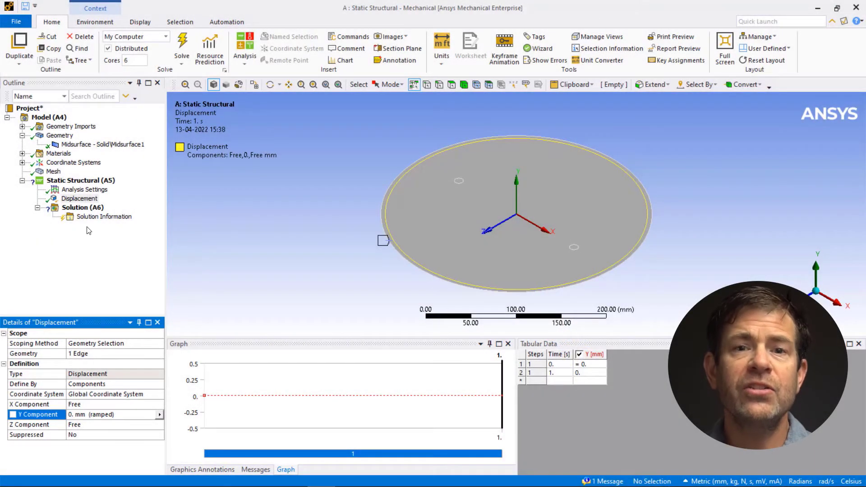
- Insert a second displacement in the static structural analysis, scoped to the drum head's outer circular edge
right_click(90, 181)
mouse_move(200, 186)
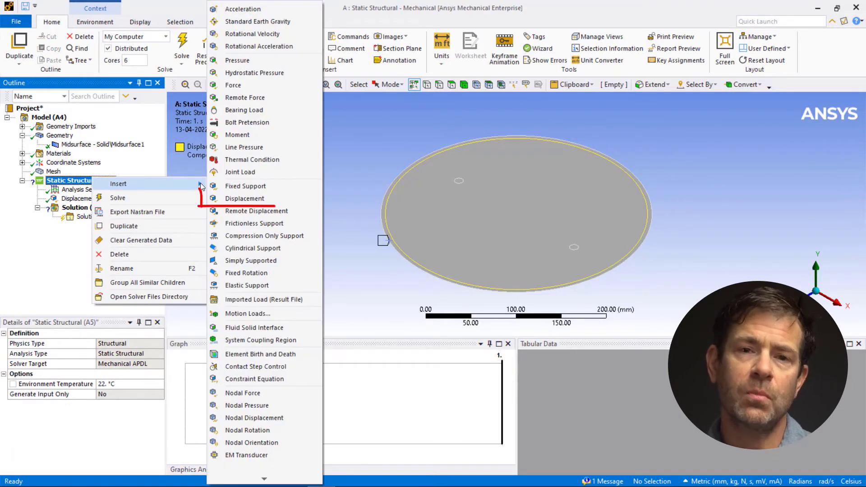
click(249, 199)
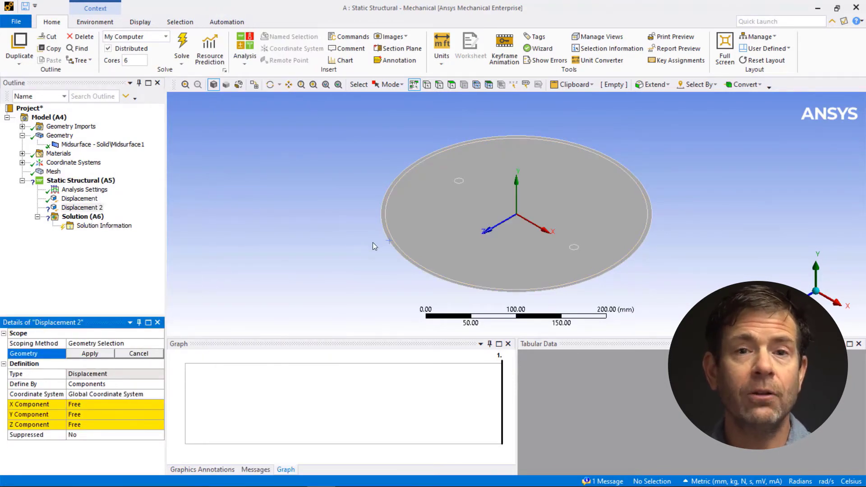
click(386, 240)
click(73, 353)
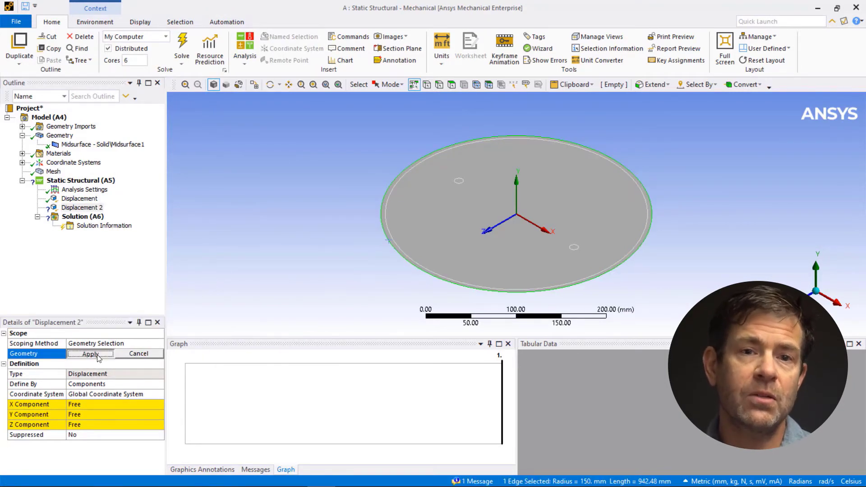
- Set the outer edge's displacement to Y -0.5 mm, with the X and Z components at 0 mm
click(125, 415)
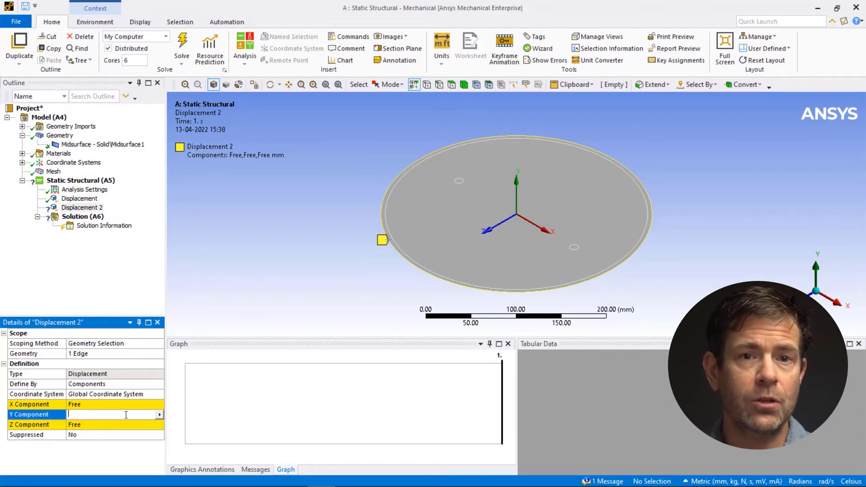
text(-0.5)
key(Return)
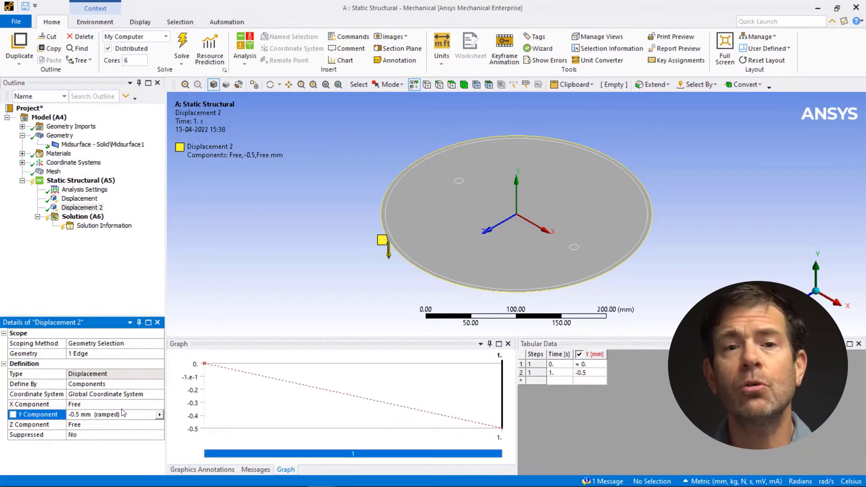
click(119, 405)
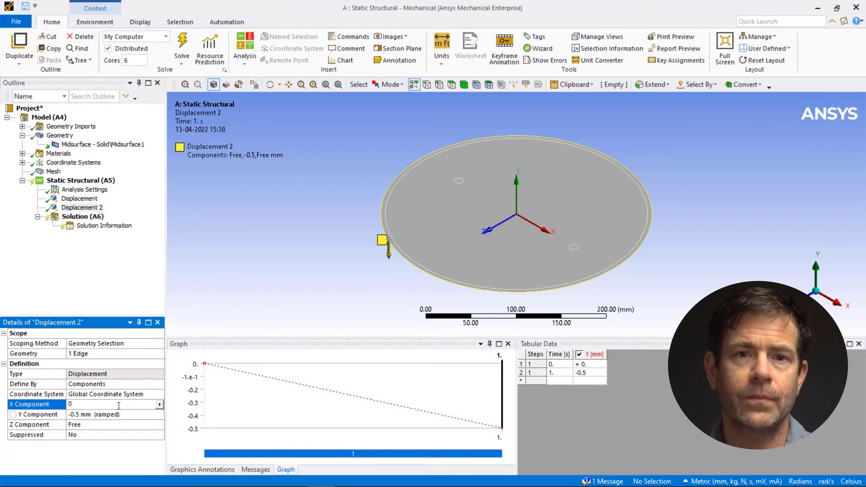
key(Return)
click(103, 426)
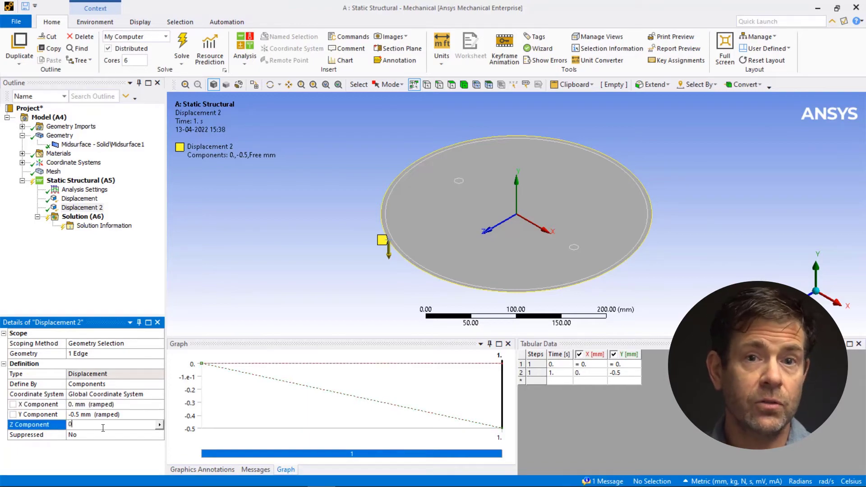
key(Return)
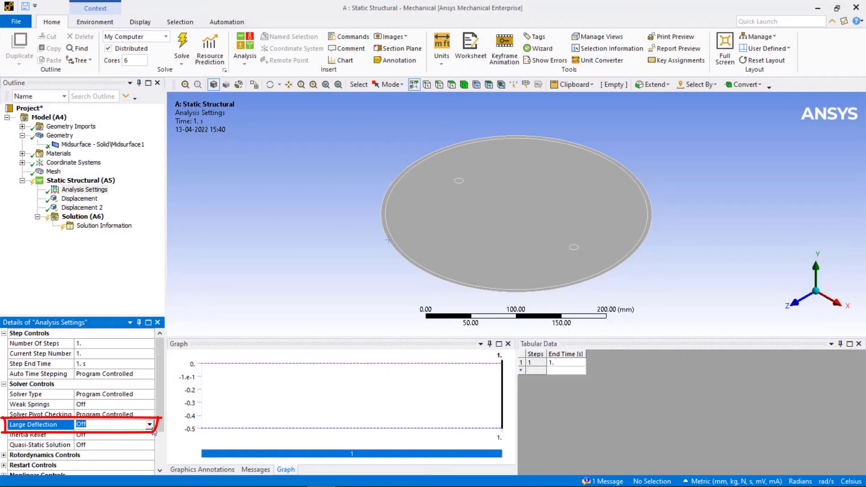
- Turn on Large Deflection in the static structural analysis settings and solve the analysis
click(150, 425)
click(131, 443)
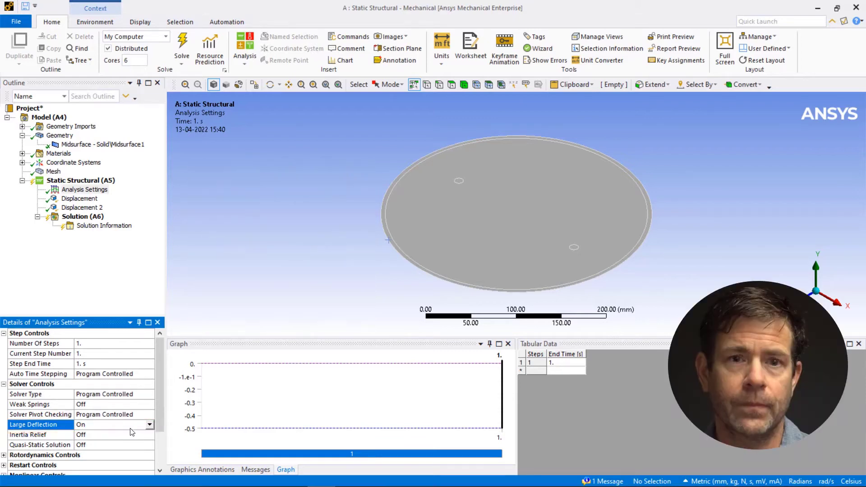
right_click(93, 218)
click(107, 228)
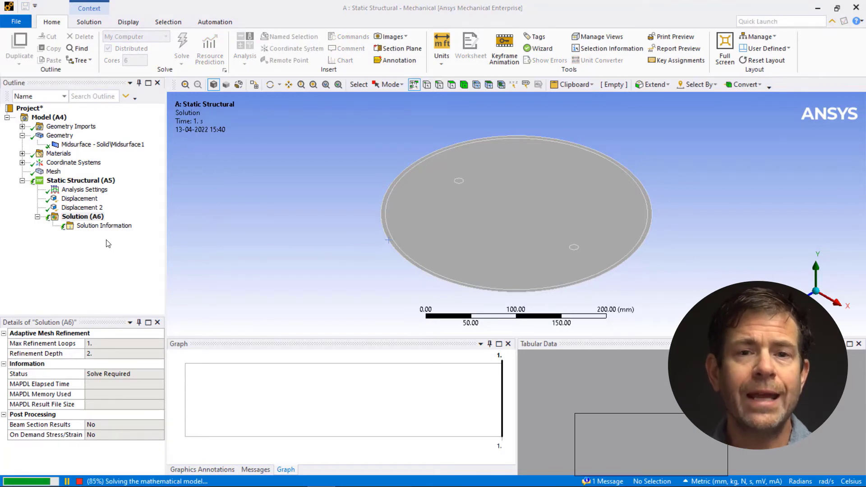
- Add a Total Deformation result to the static structural solution and evaluate it
right_click(91, 217)
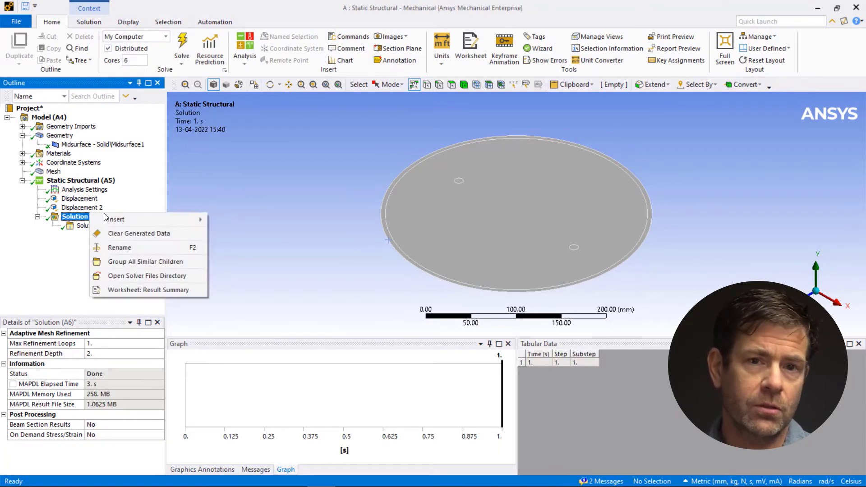
mouse_move(128, 219)
click(320, 223)
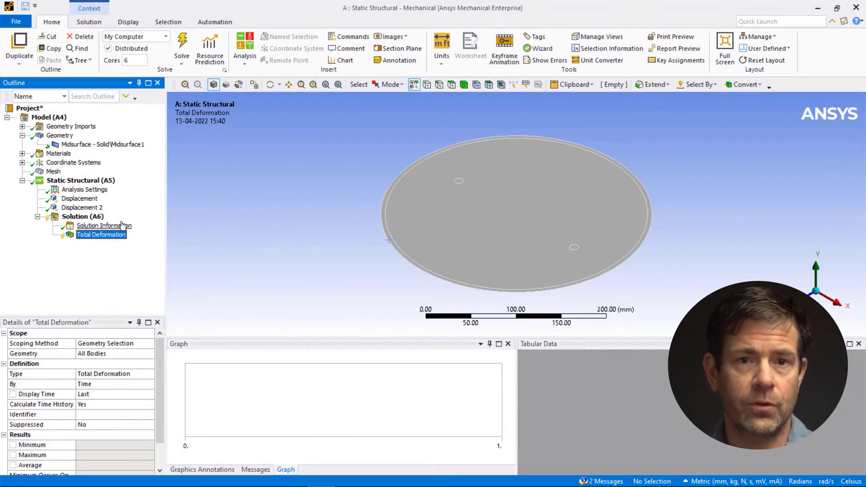
right_click(83, 217)
click(104, 240)
click(105, 235)
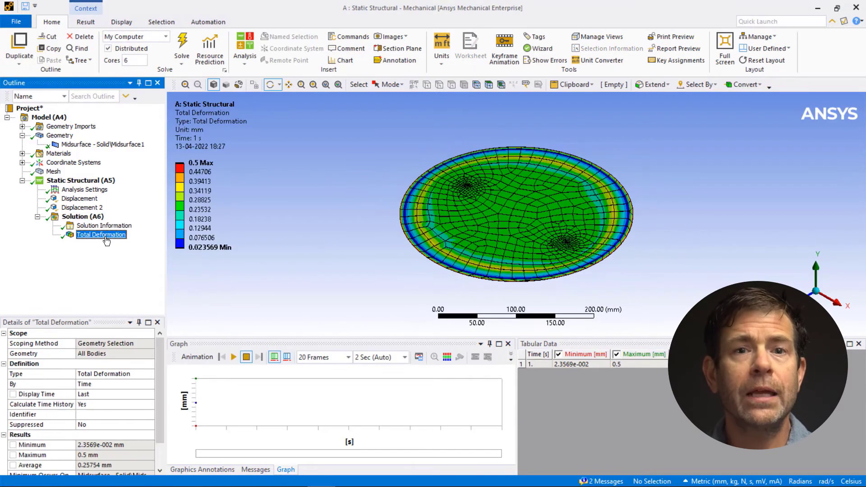
- Examine the total deformation near the drum head's rim by playing the result animation
right_drag(395, 199, 417, 235)
click(233, 357)
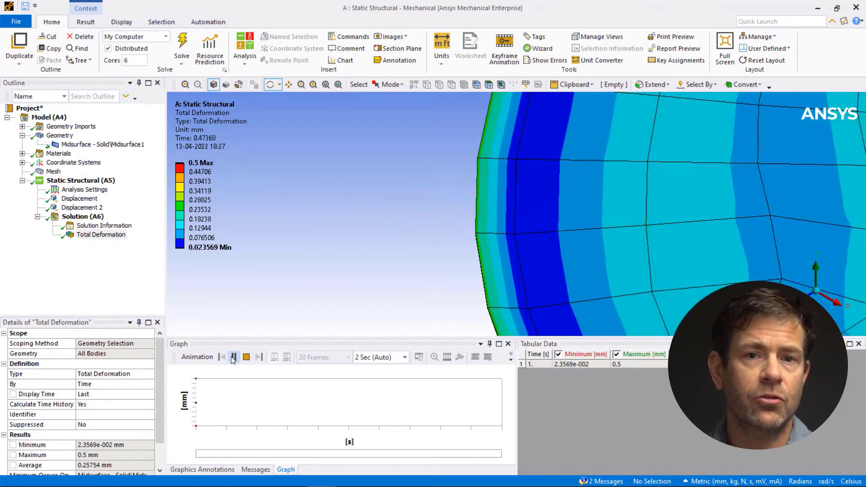
click(233, 357)
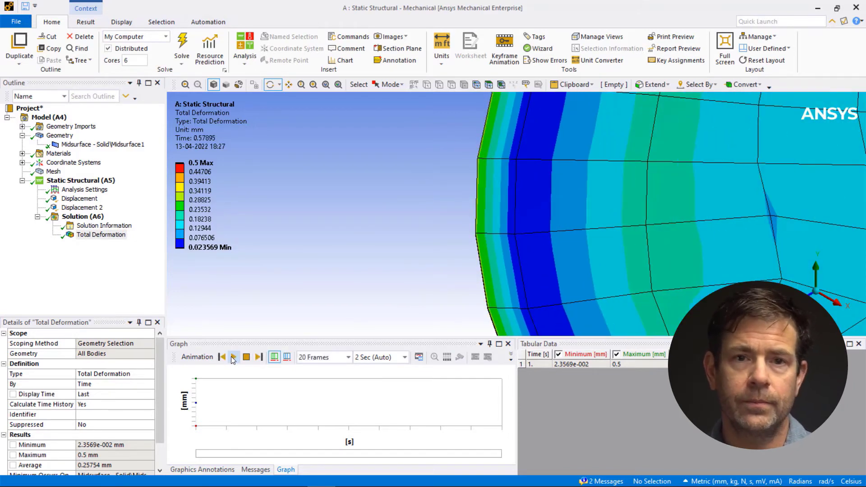
click(186, 85)
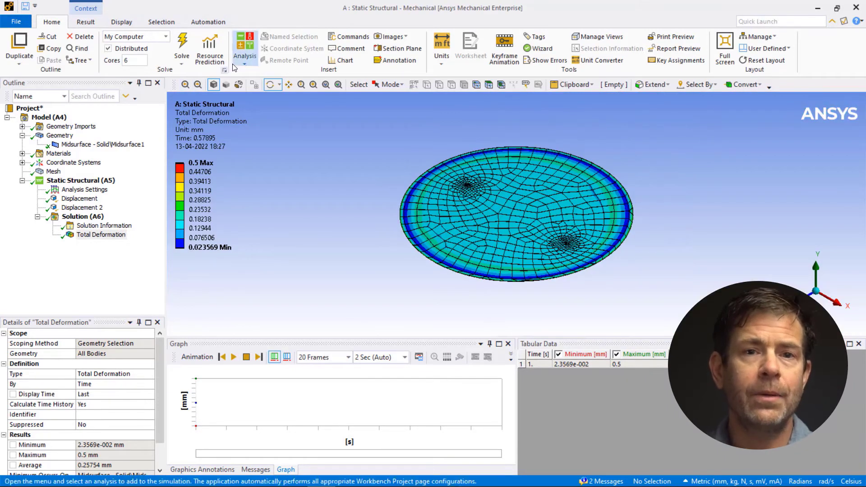
- Add a Modal analysis to the model and set its pre-stress environment to Static Structural
click(250, 60)
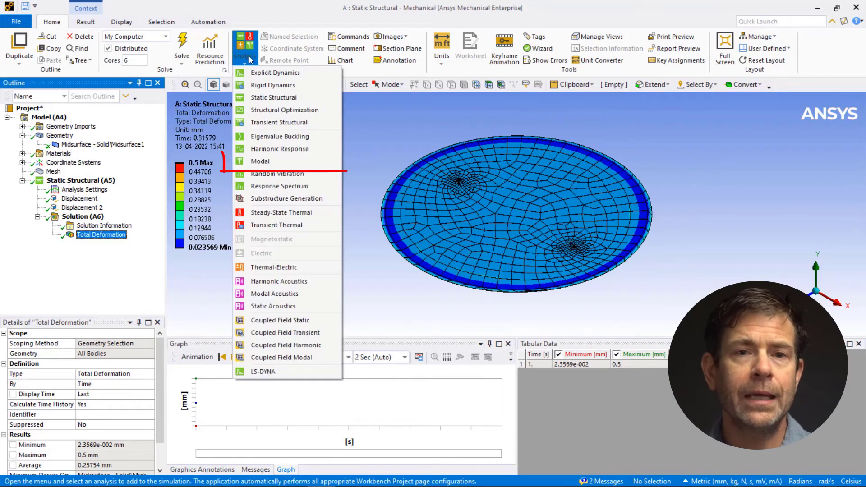
click(269, 161)
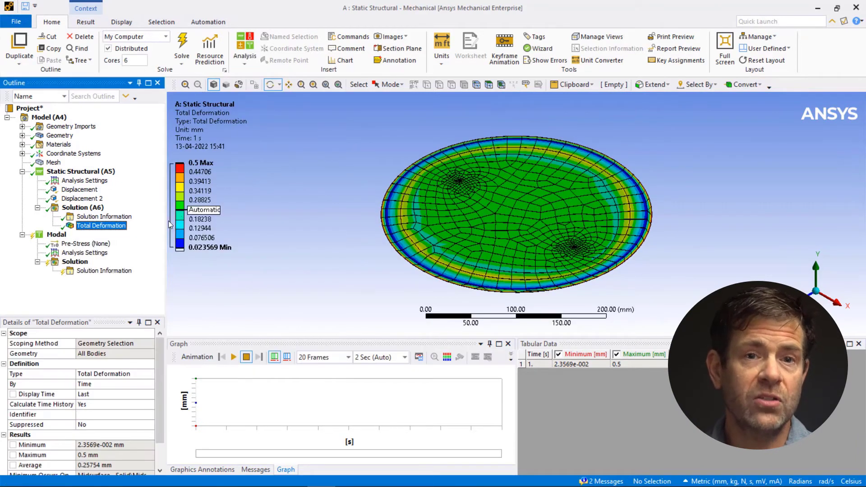
click(108, 246)
click(159, 346)
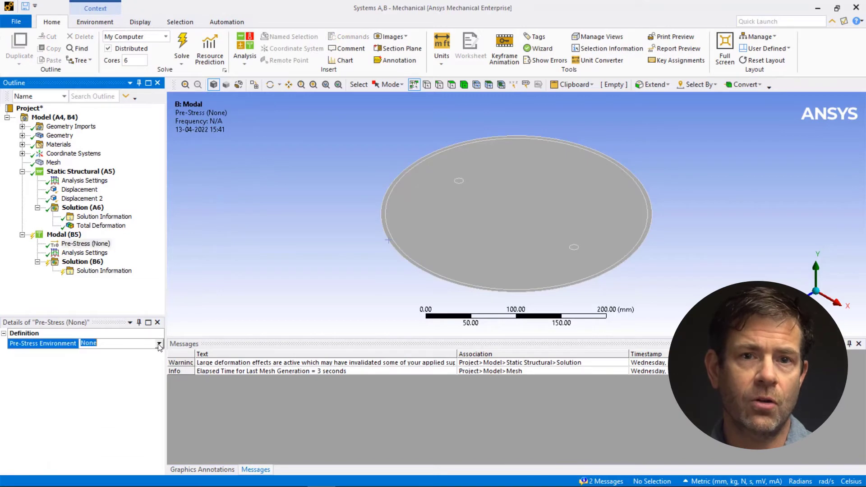
click(159, 344)
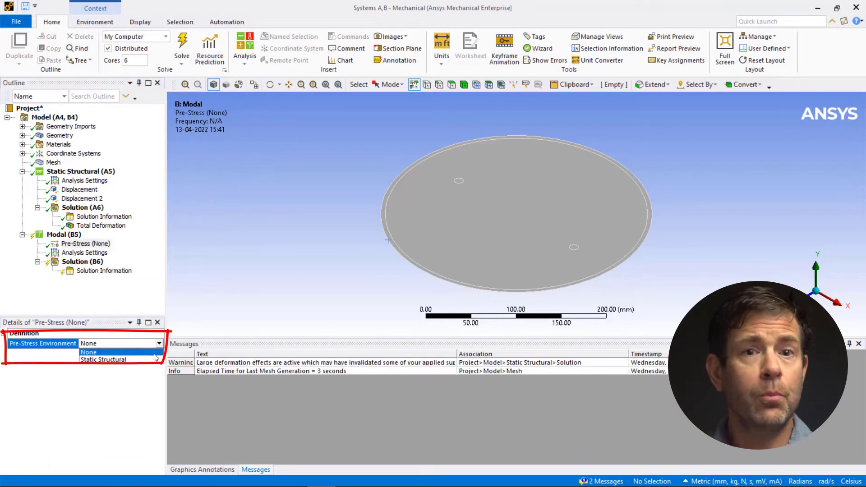
click(149, 361)
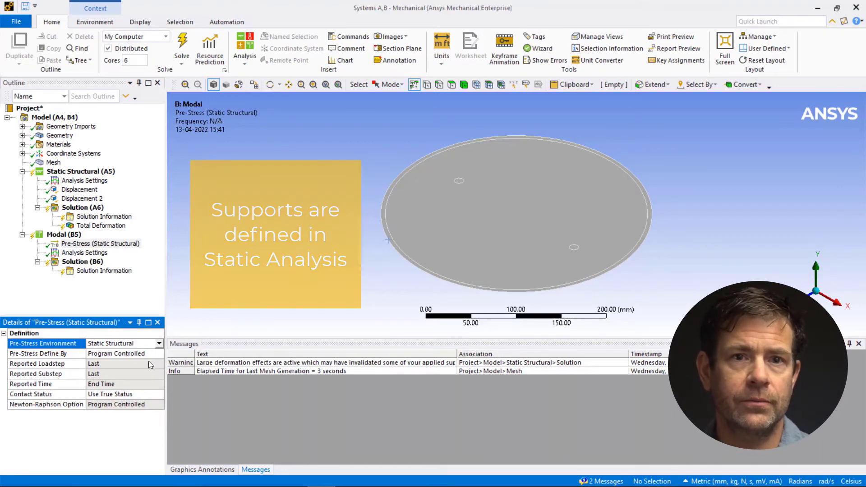
- Set the maximum number of modes to find to 30 in the modal analysis settings and solve the modal analysis
click(98, 255)
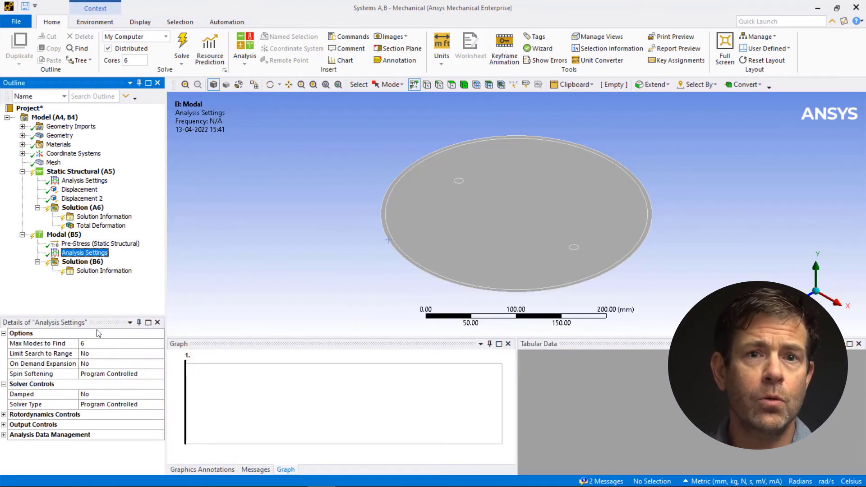
click(98, 344)
text(30)
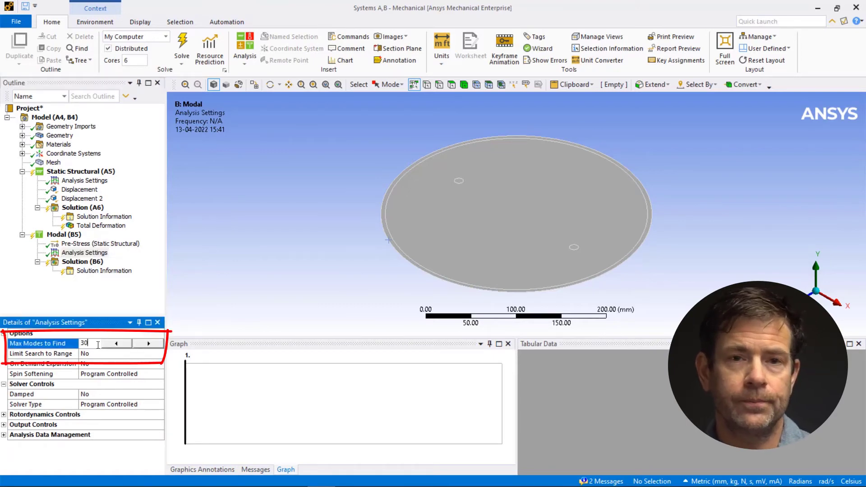
key(Return)
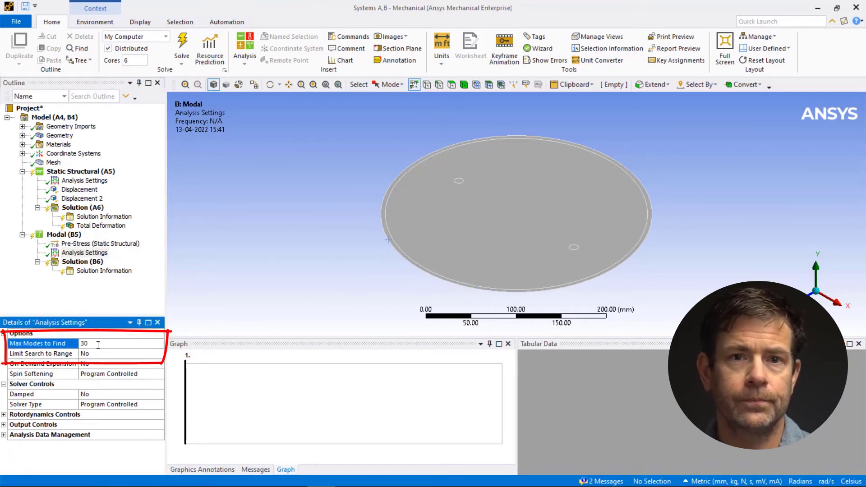
right_click(75, 235)
key(Escape)
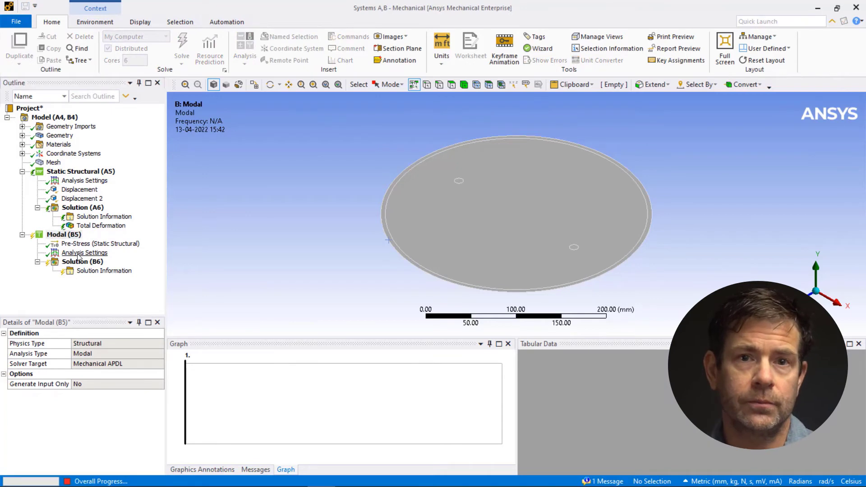
- Create mode shape results for all 30 modes in the modal solution and evaluate them
click(81, 261)
click(528, 359)
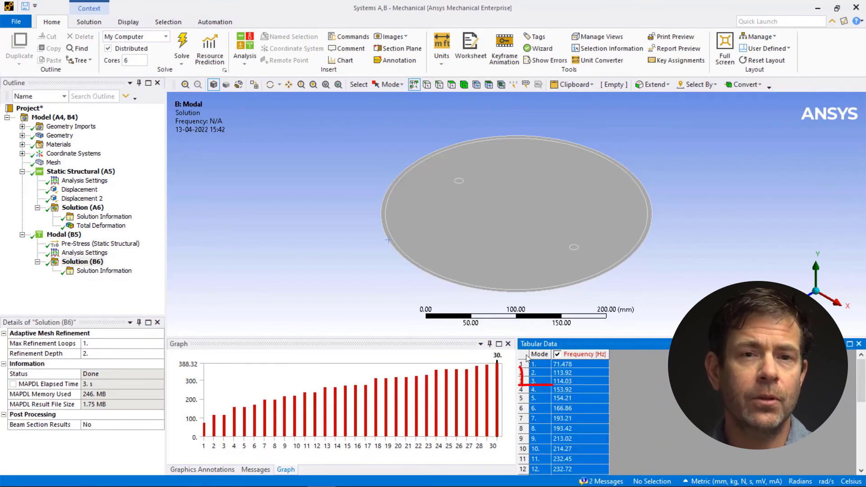
right_click(529, 360)
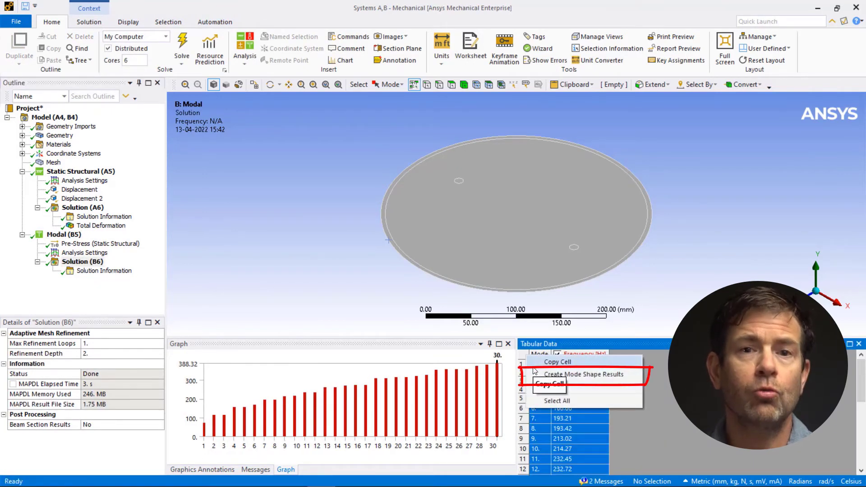
click(535, 374)
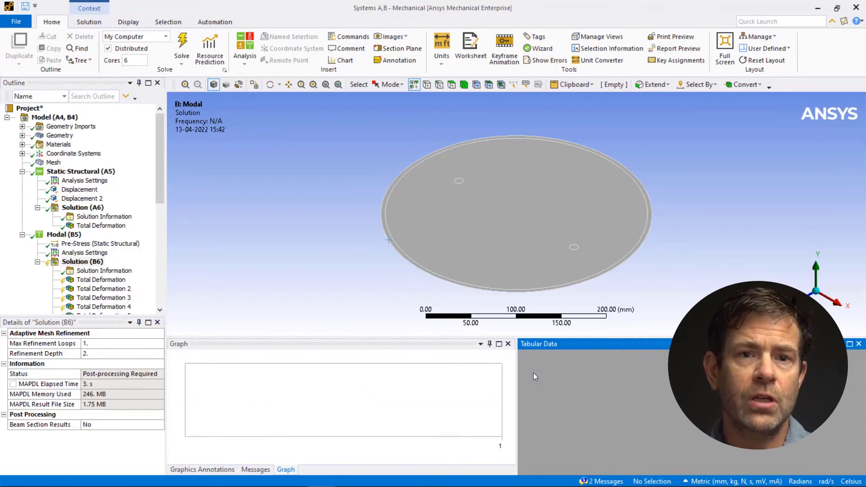
right_click(85, 263)
click(97, 283)
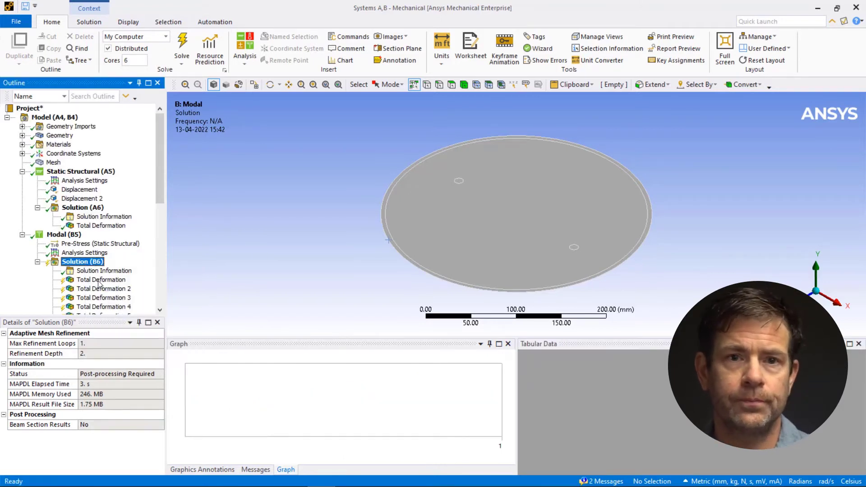
- Display the first mode's total deformation and play its animation to examine the mode shape
click(99, 282)
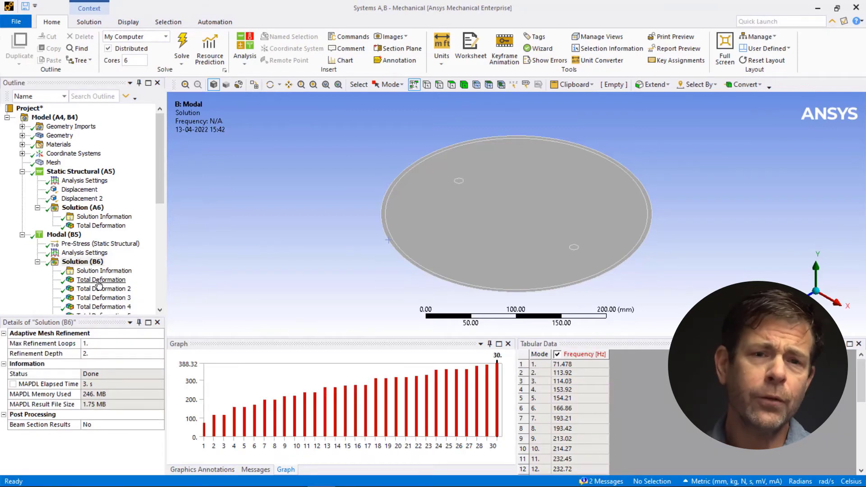
scroll(601, 221, down, 5)
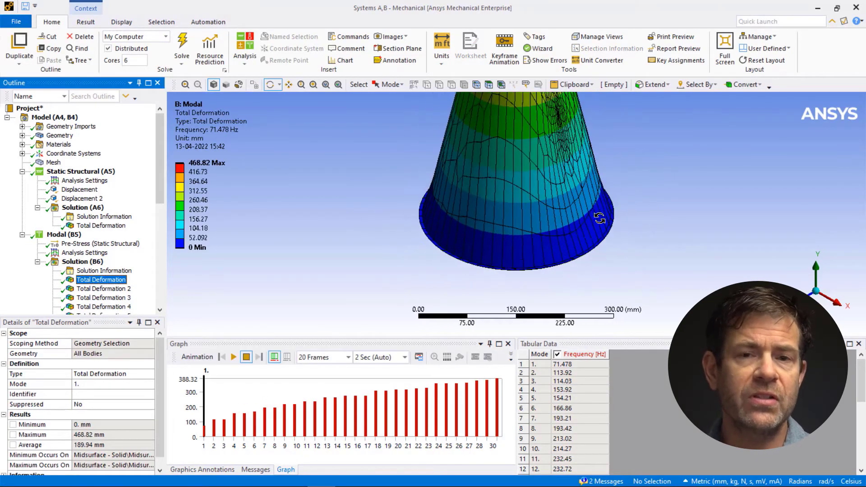
scroll(591, 165, down, 2)
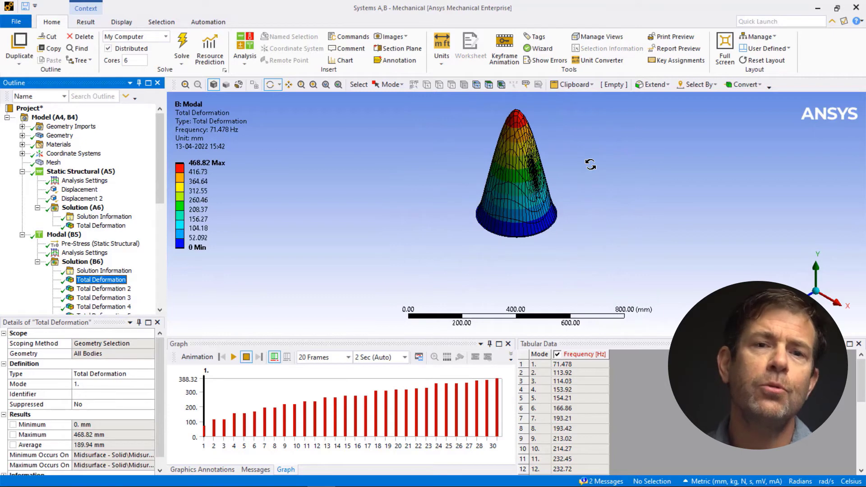
click(234, 358)
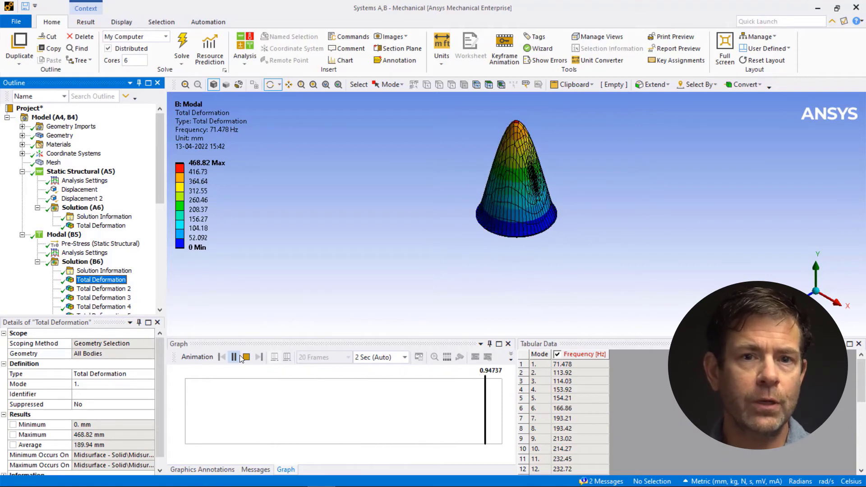
click(240, 357)
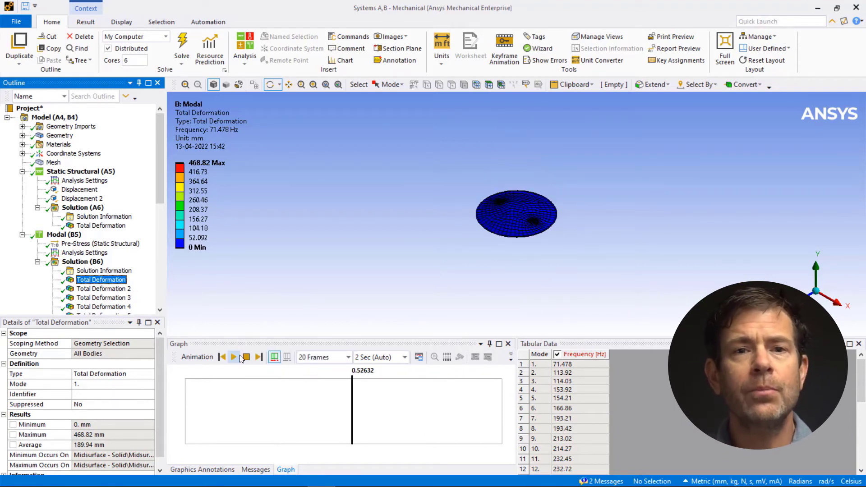
- Add a Transient Structural analysis to the model and set its initial-condition modal environment to Modal
click(37, 262)
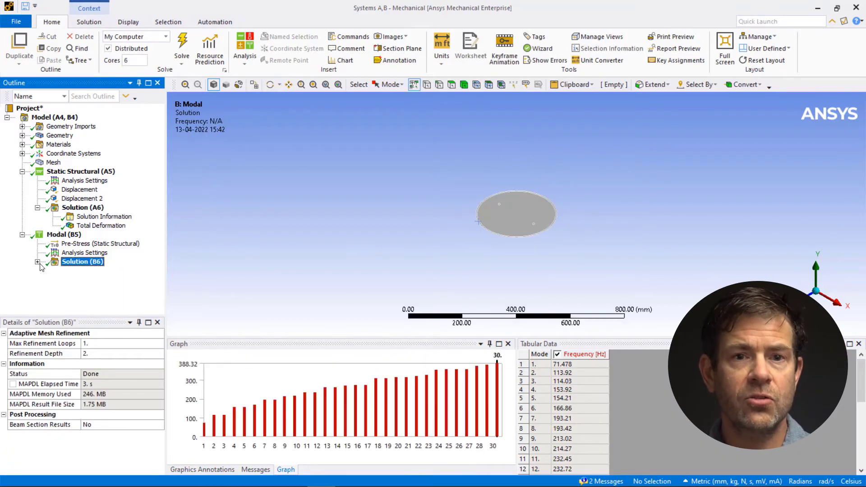
click(245, 50)
click(263, 122)
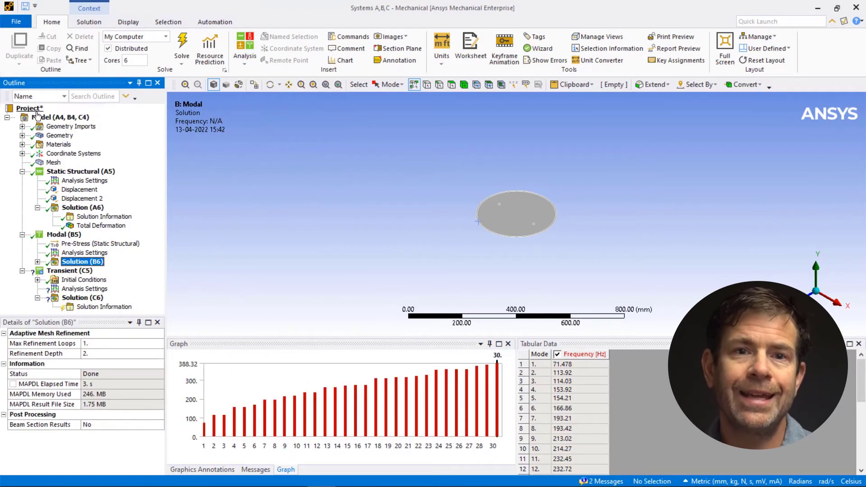
click(45, 272)
click(38, 280)
click(95, 289)
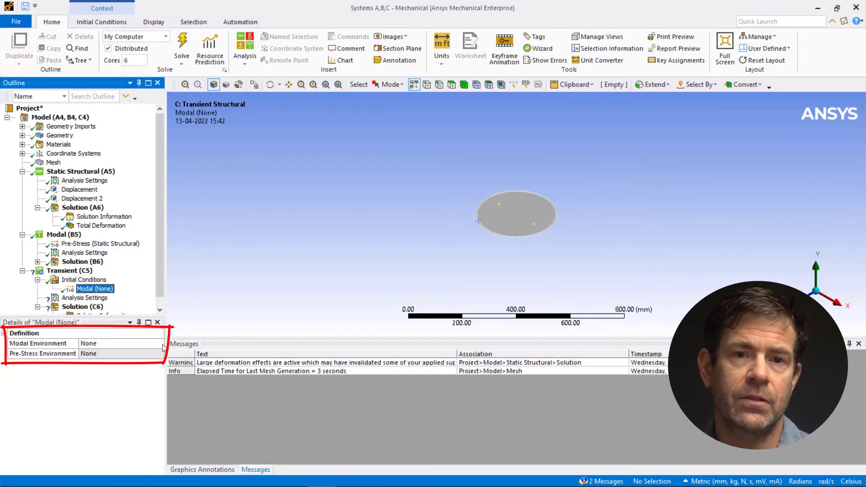
click(155, 345)
click(141, 361)
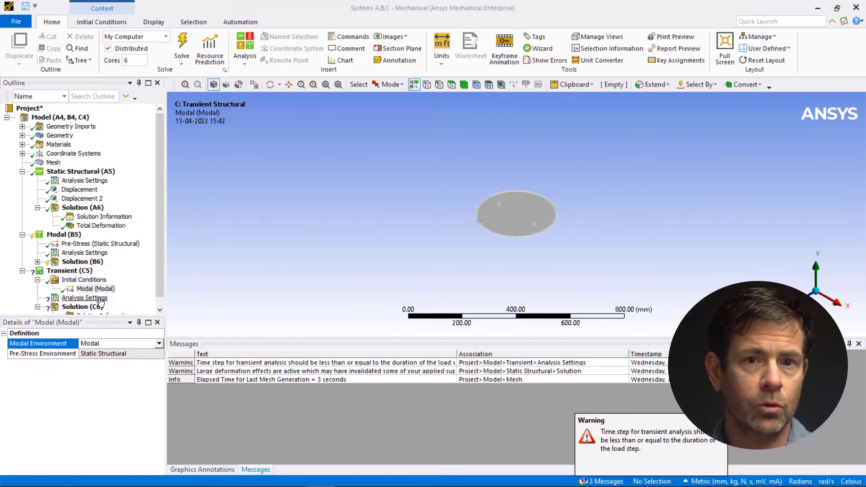
- Review the Y-direction participation factors and effective mass ratios in the modal analysis's solution information
click(37, 262)
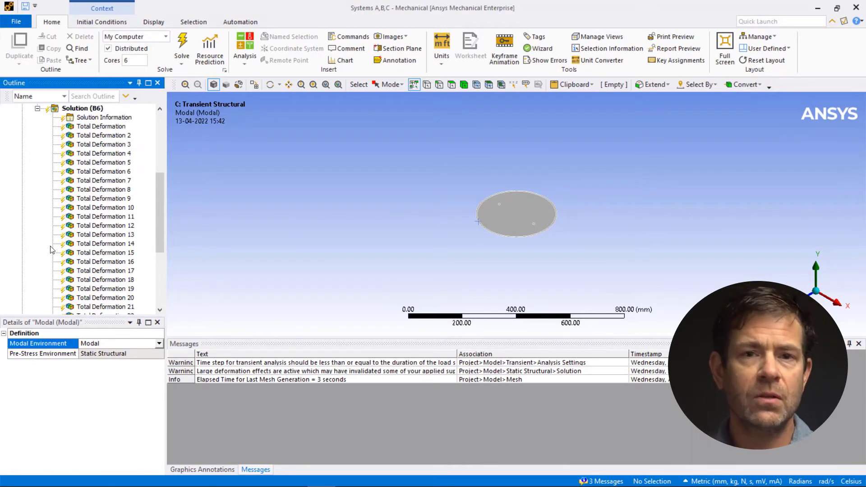
click(108, 119)
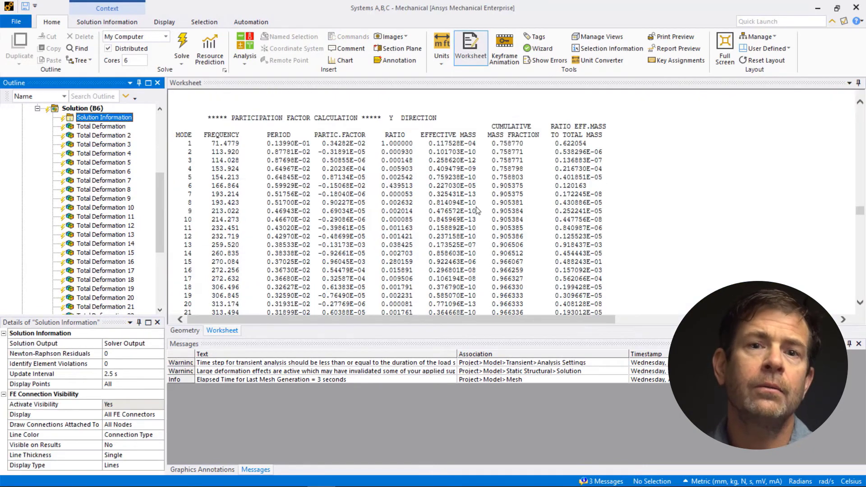
scroll(477, 211, down, 1)
scroll(478, 210, down, 4)
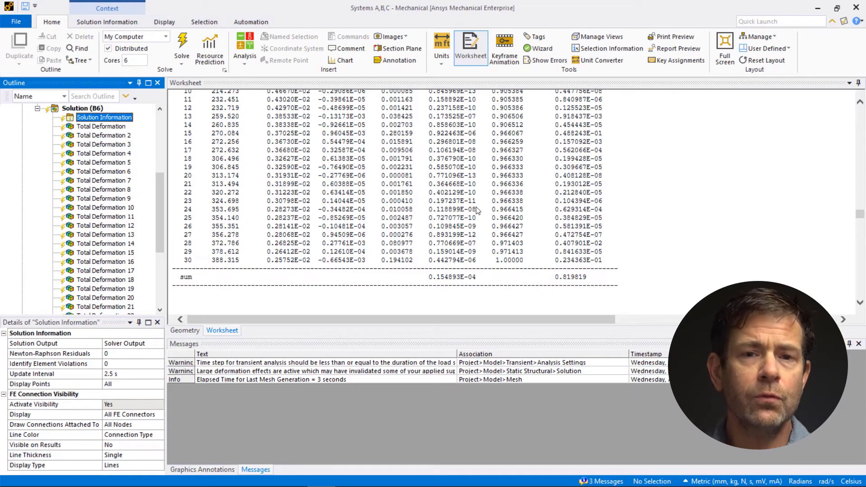
click(38, 109)
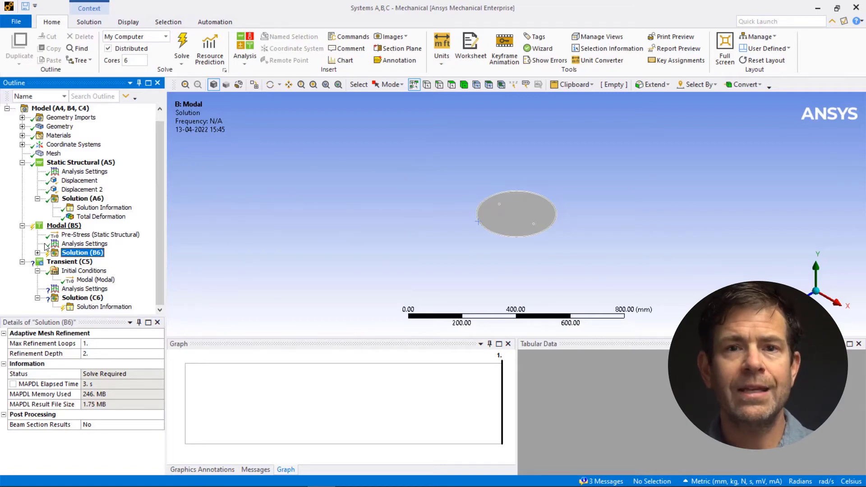
- Set Include Residual Vector to Yes in the transient analysis settings
click(84, 289)
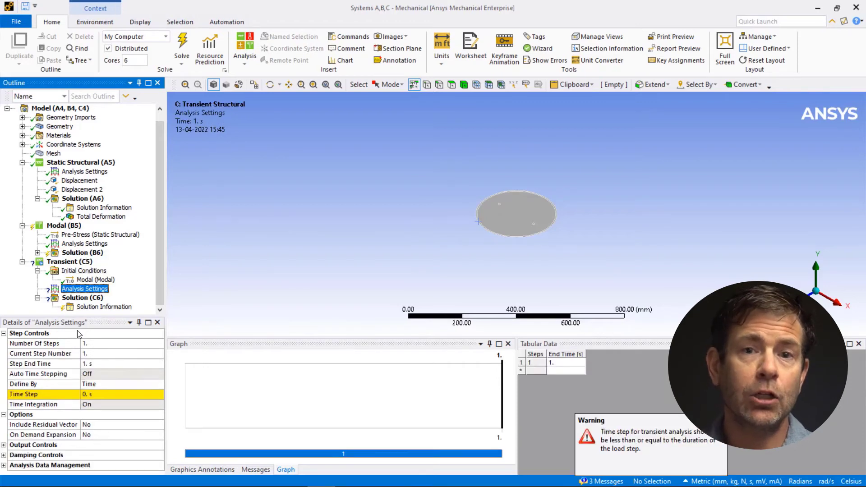
click(159, 426)
click(160, 426)
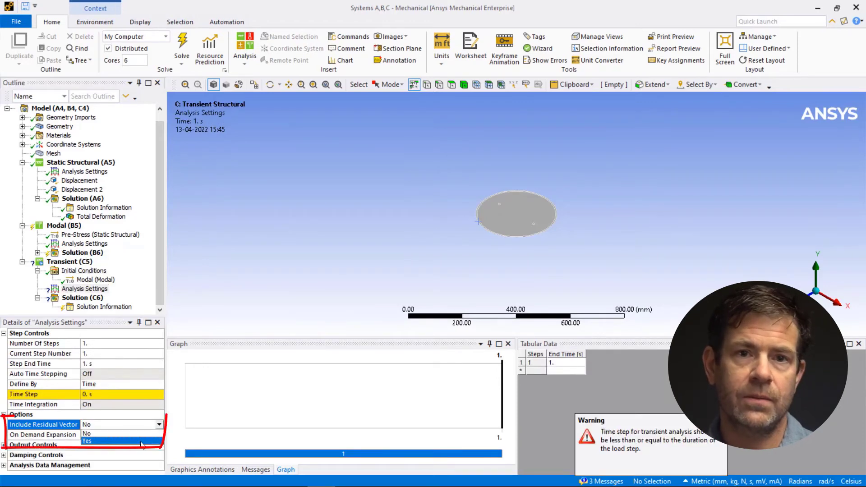
click(141, 441)
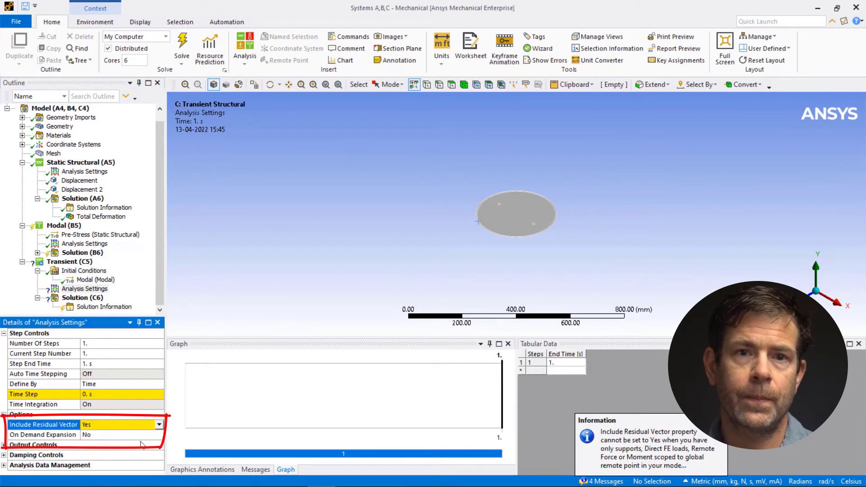
- Set the step end time of the transient analysis to 5e-2 s
click(116, 367)
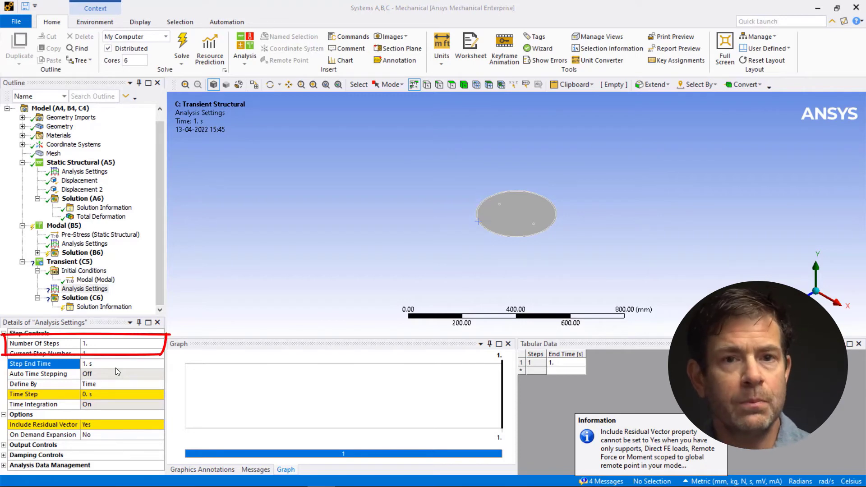
click(116, 365)
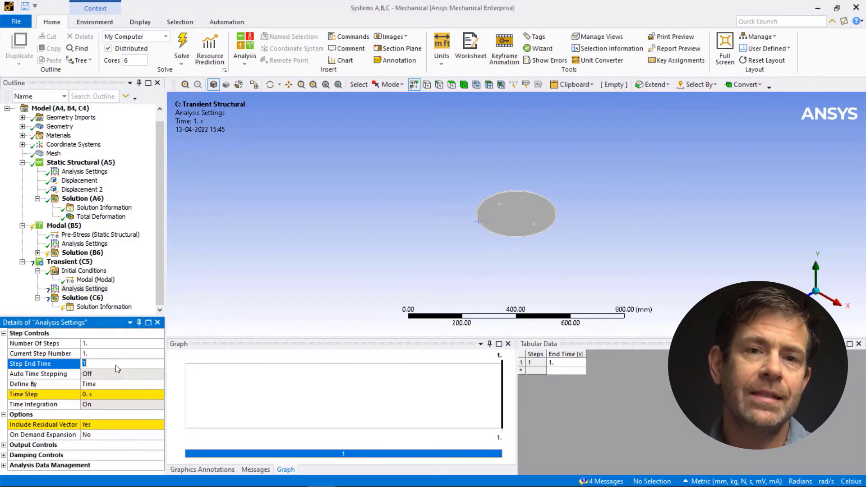
text(5.e-002)
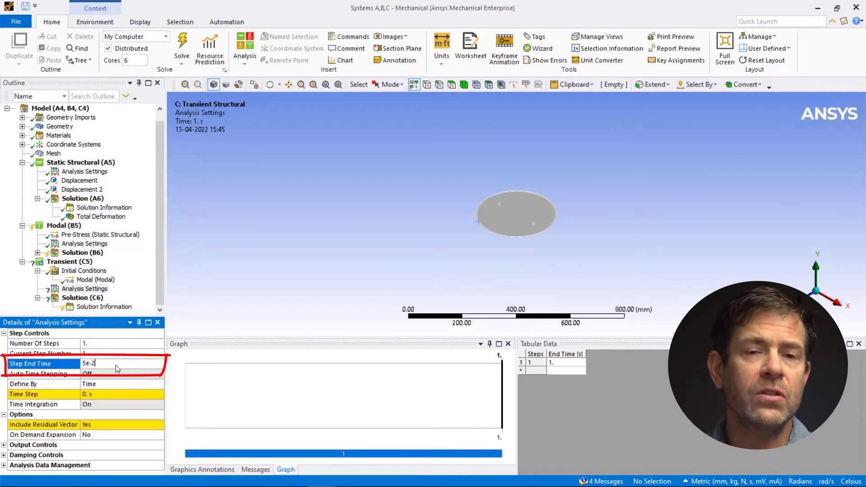
key(Return)
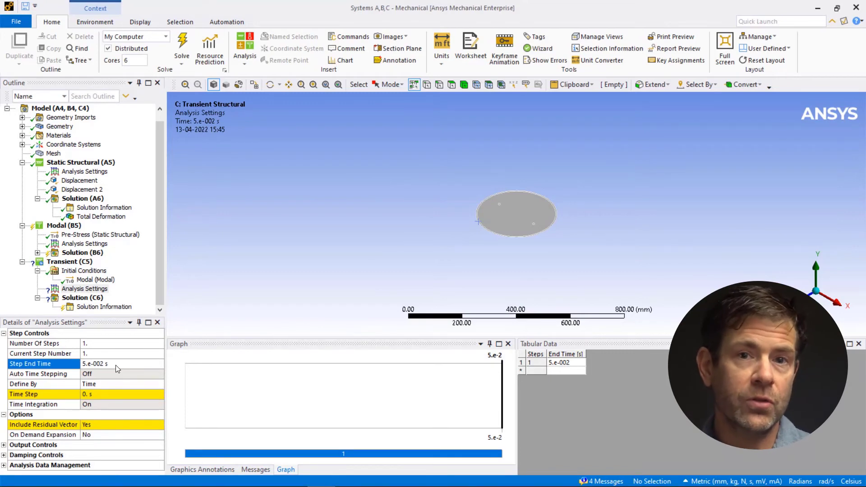
- Display the Total Deformation 30 result of the modal solution to check the highest mode's frequency
click(37, 252)
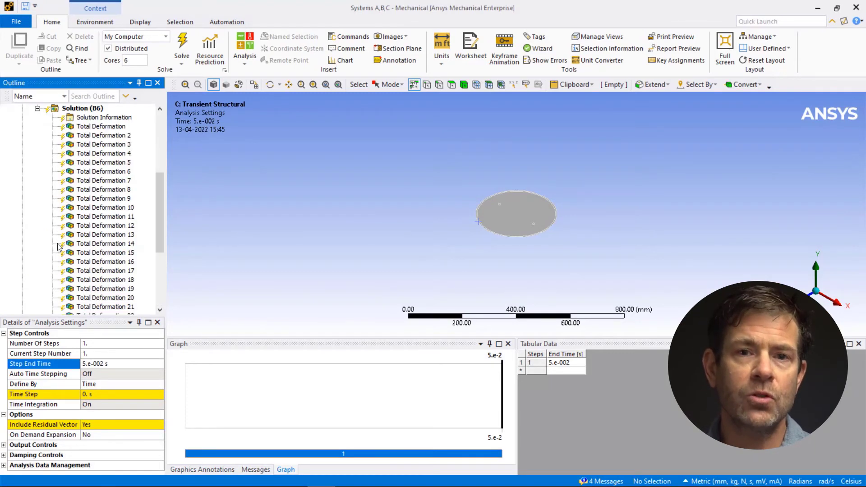
scroll(86, 234, down, 5)
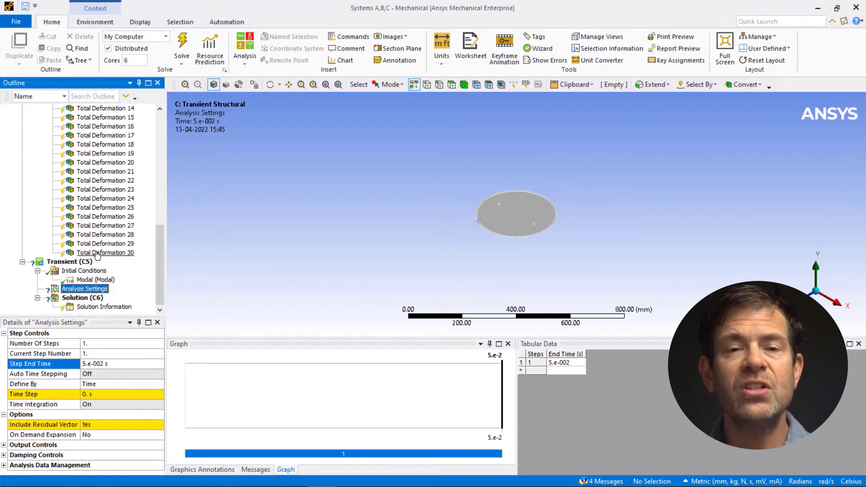
click(97, 254)
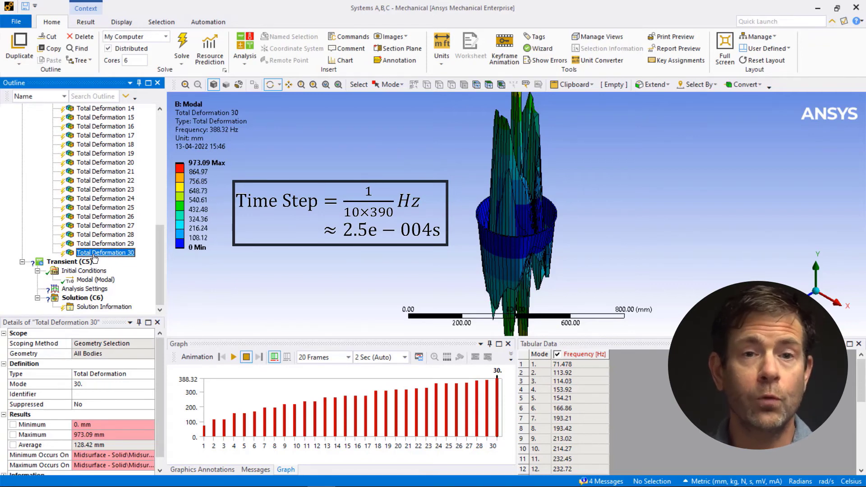
- Set the time step of the transient analysis to 2.5e-004 s
click(85, 289)
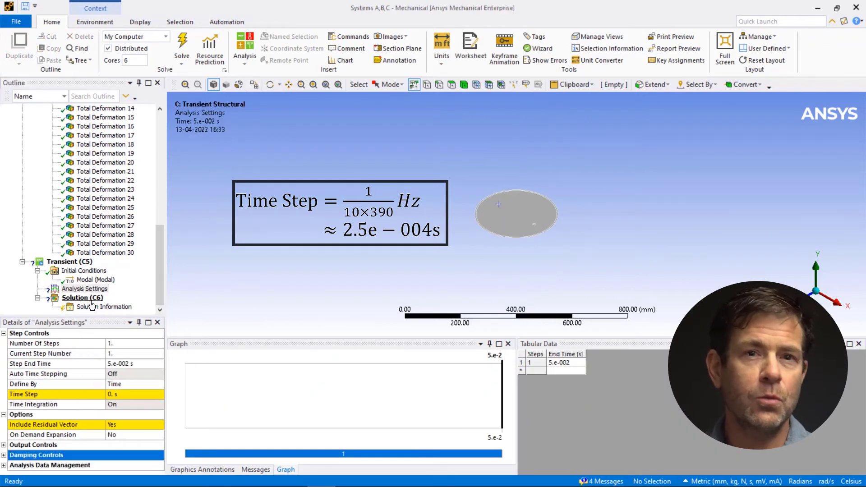
click(129, 394)
text(2.5e-004)
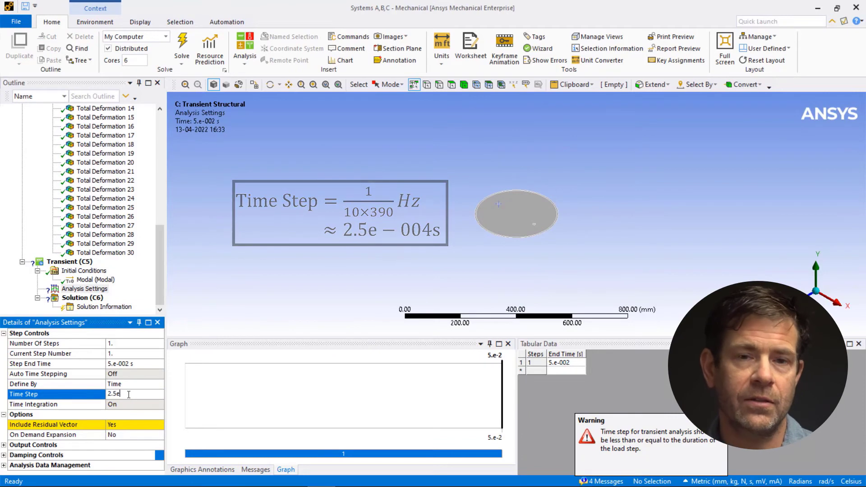
key(Return)
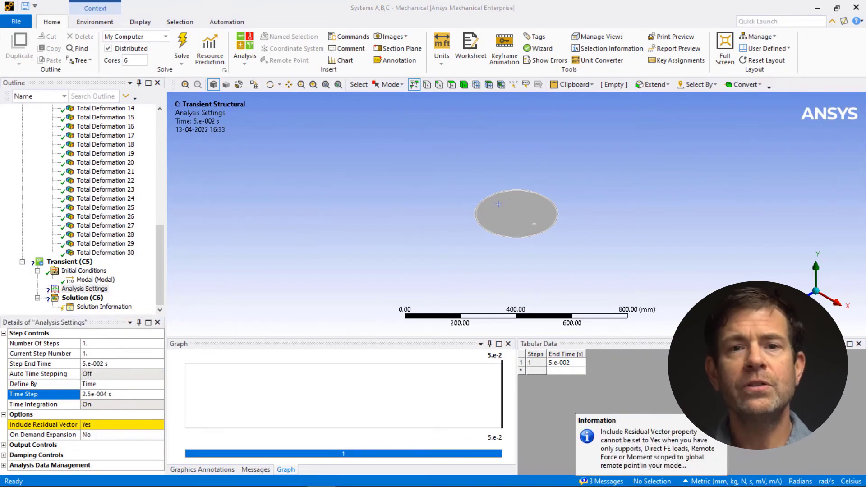
- Set the damping ratio in the transient analysis's damping controls to 0.01
double_click(36, 455)
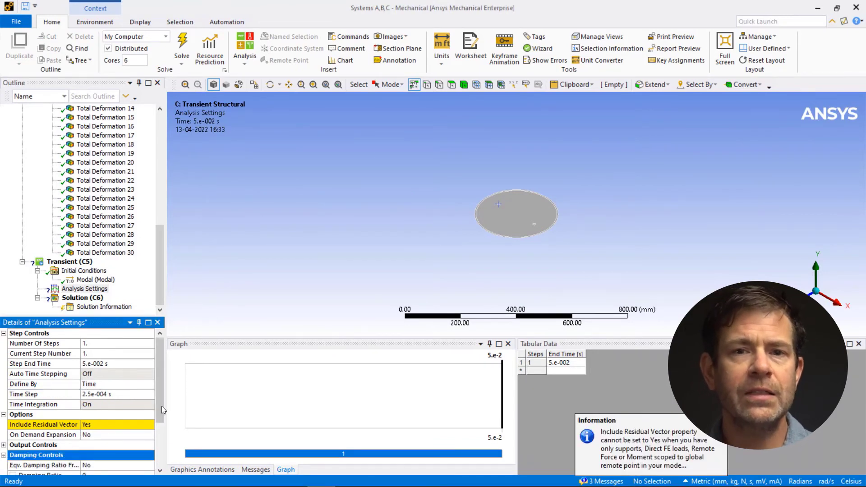
drag(162, 407, 161, 451)
click(105, 404)
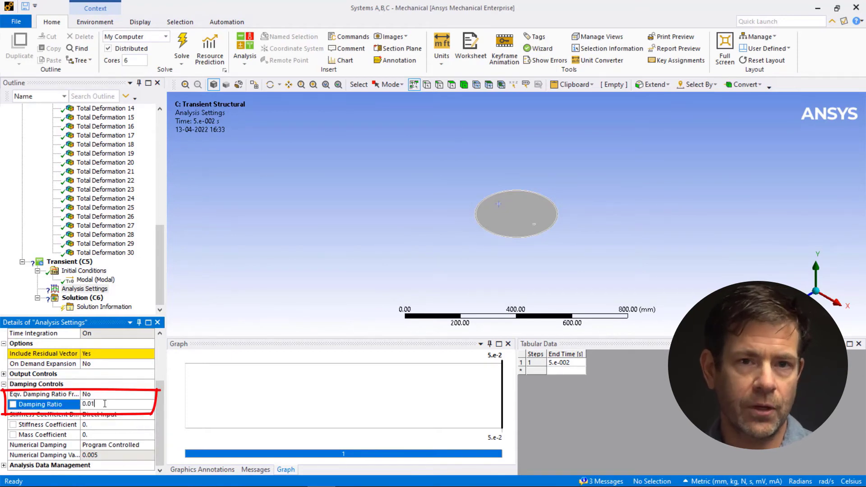
key(Return)
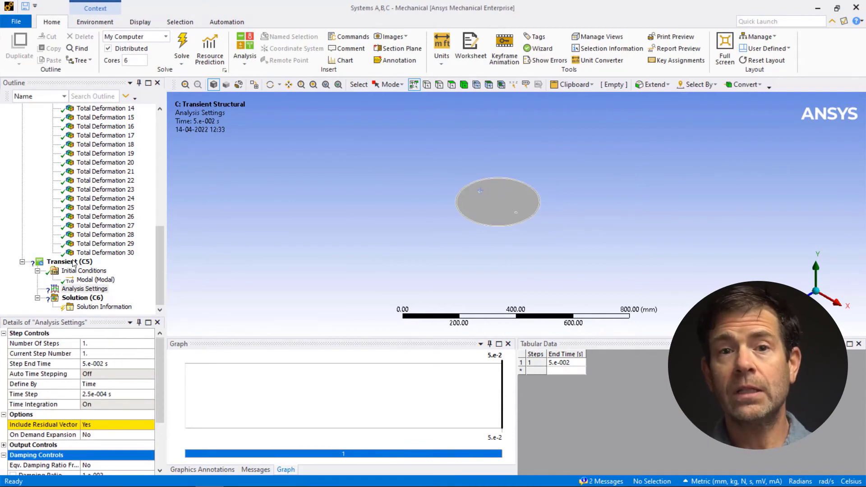
- Insert a force load in the transient analysis and scope it to the small circular face at the drum head's upper left
click(63, 262)
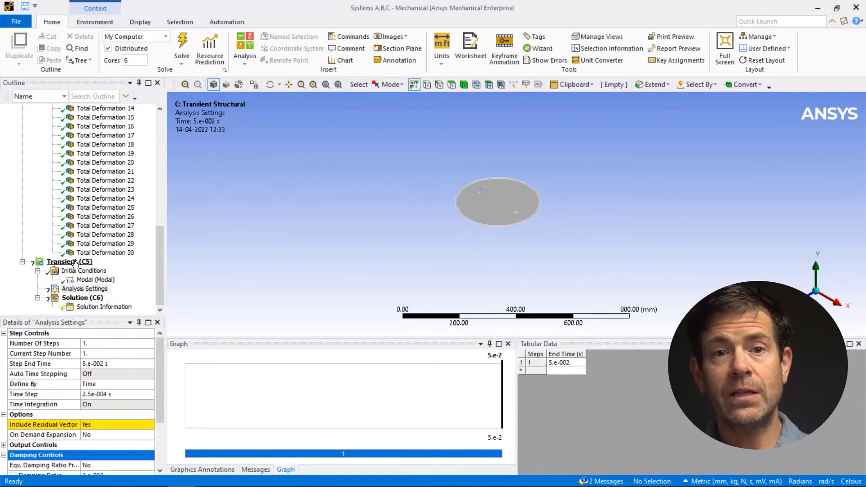
right_click(75, 262)
mouse_move(108, 266)
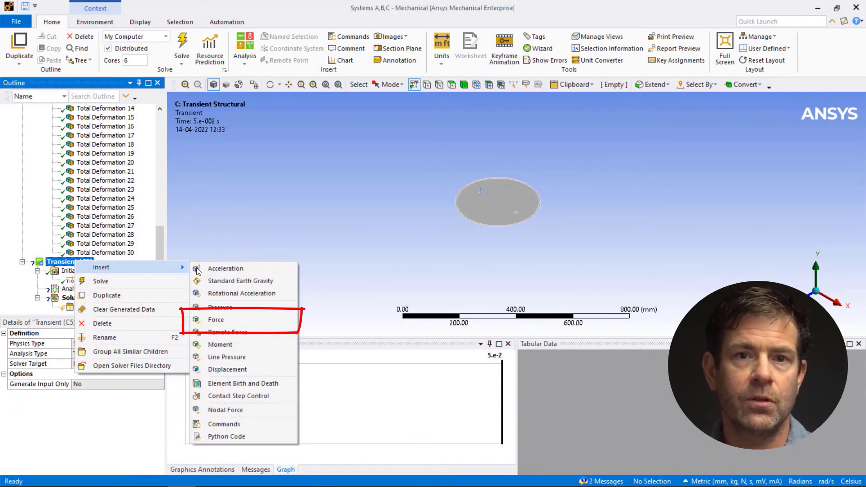
click(221, 321)
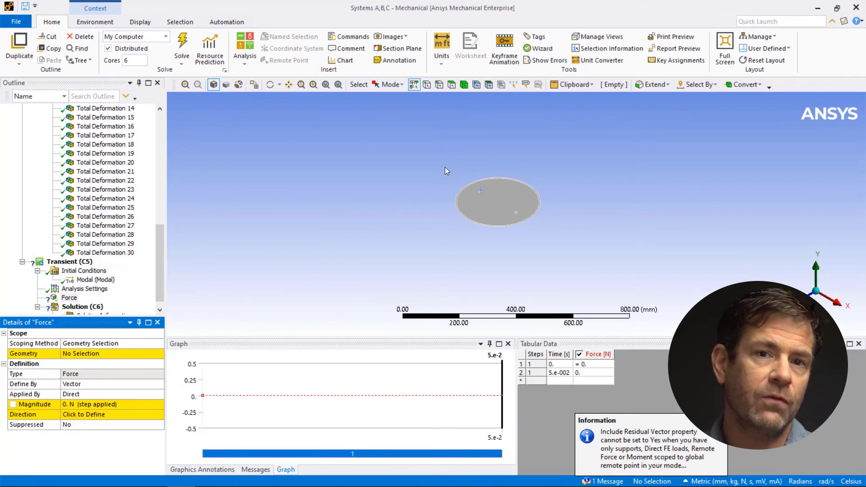
right_drag(445, 171, 548, 244)
click(464, 171)
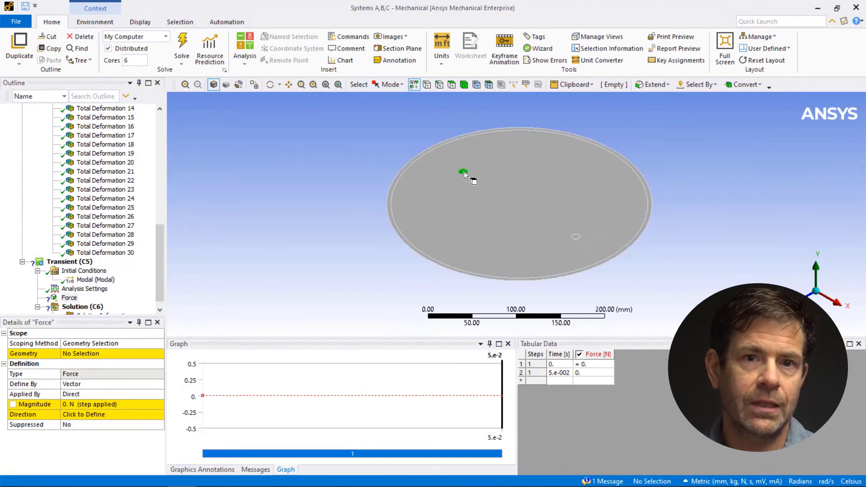
click(112, 351)
click(101, 354)
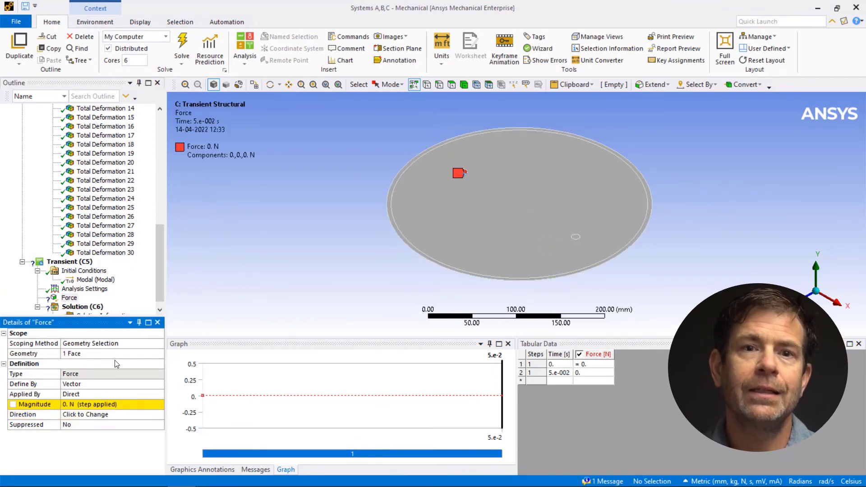
- Define the first force by components and make its Y component tabular over time
click(162, 384)
click(159, 401)
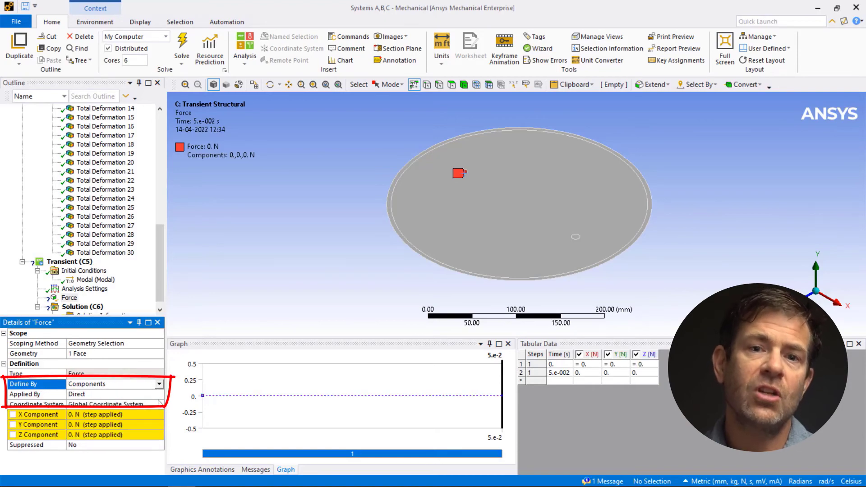
click(161, 424)
click(160, 424)
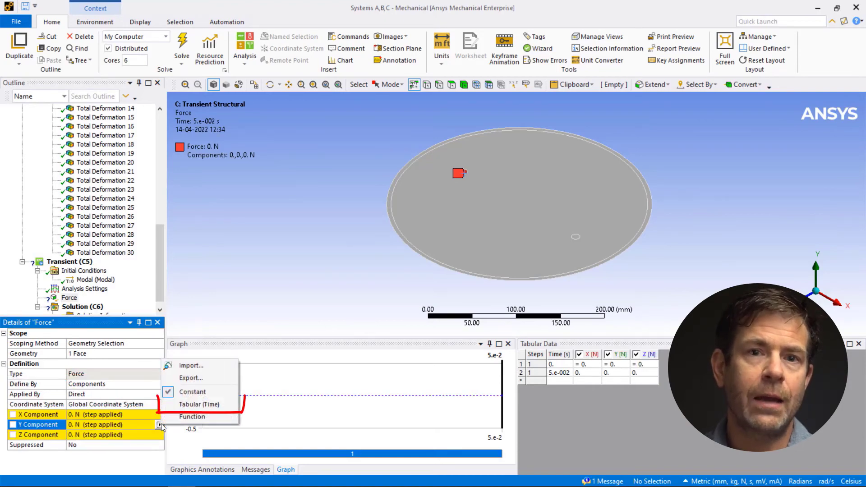
click(180, 404)
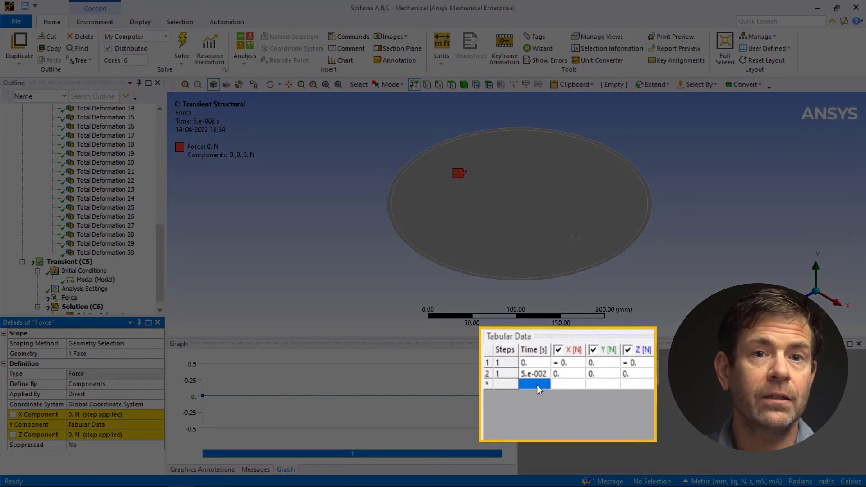
- Add a row at 1e-3 s with zero force to the first force's time table
click(536, 385)
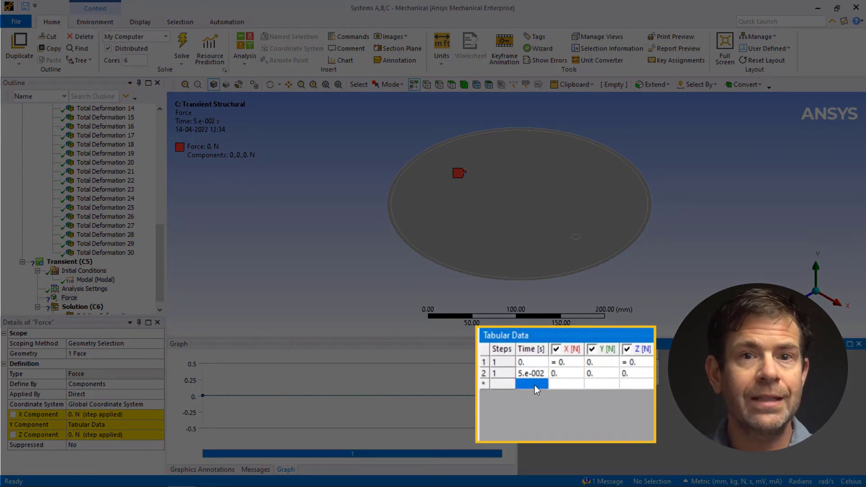
text(1e-3)
key(Return)
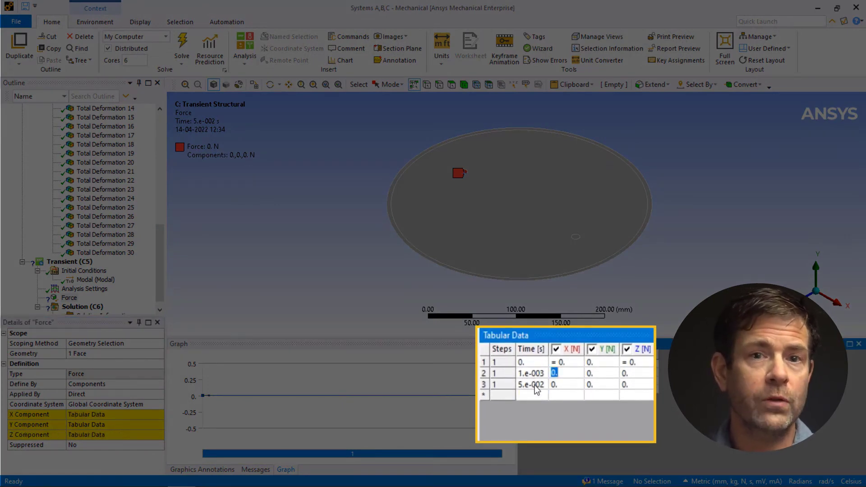
key(Tab)
key(Tab)
- Add a row at 3e-3 s with a Y force of -1 N to the first force's time table
click(537, 396)
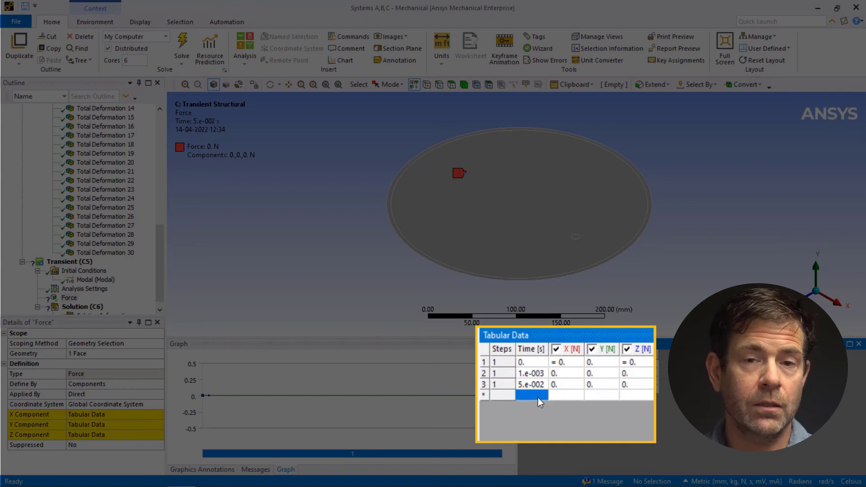
text(3e-3)
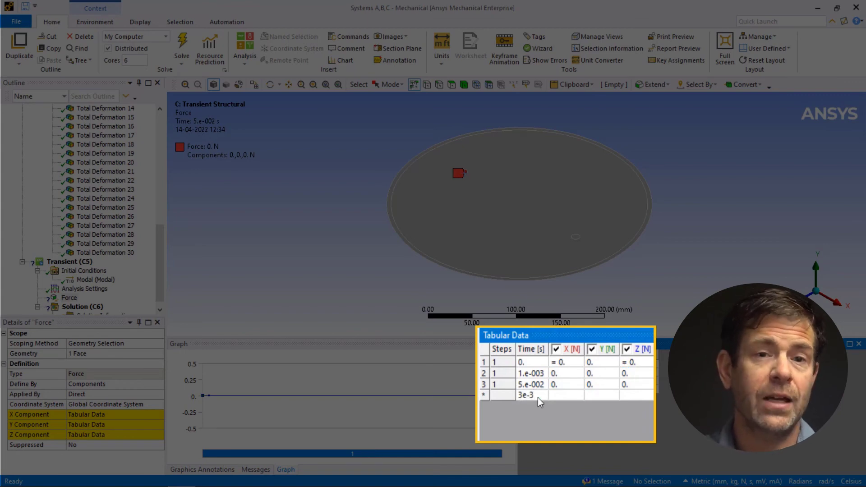
key(Return)
key(Tab)
text(-1)
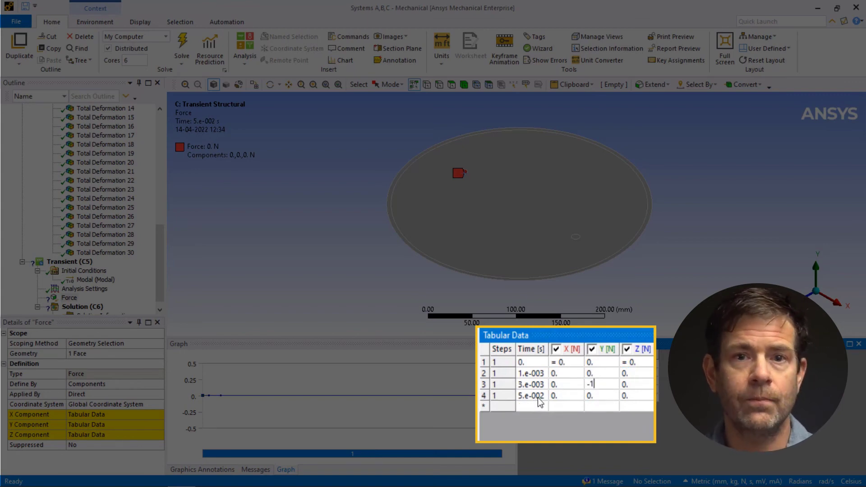
key(Tab)
- Add a row at 5e-3 s with a Y force of 0 N to close the first force's pulse
click(533, 408)
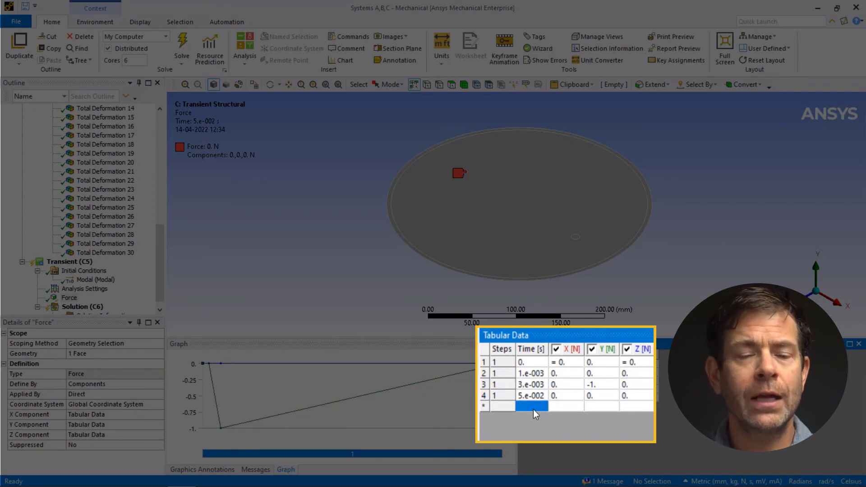
text(5e-3)
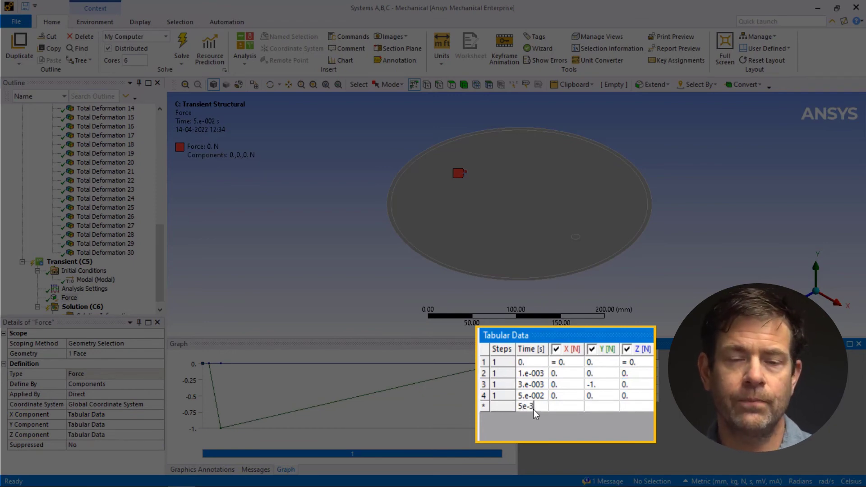
key(Return)
key(Tab)
text(0)
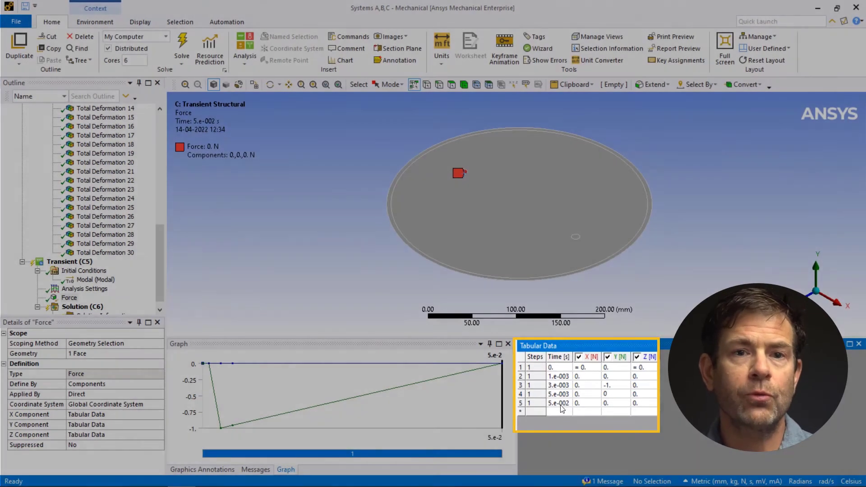
key(Tab)
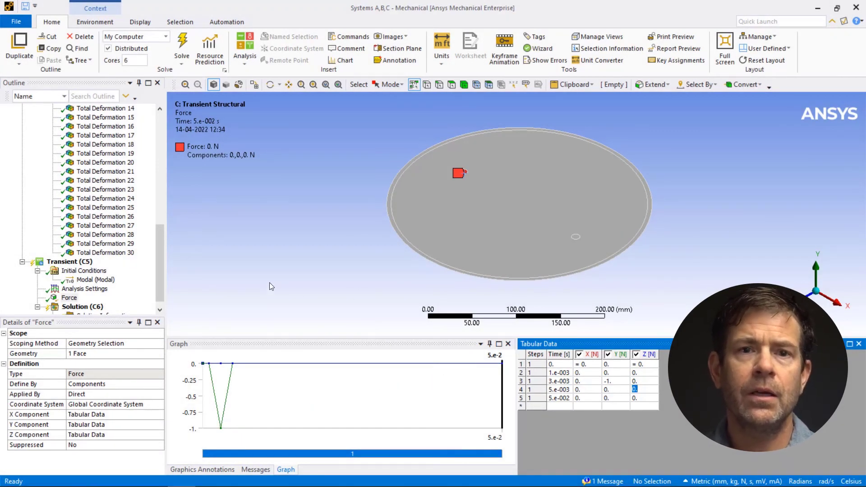
- Insert a second force in the transient analysis and scope it to the small circular face at the drum head's lower right
click(78, 265)
right_click(78, 266)
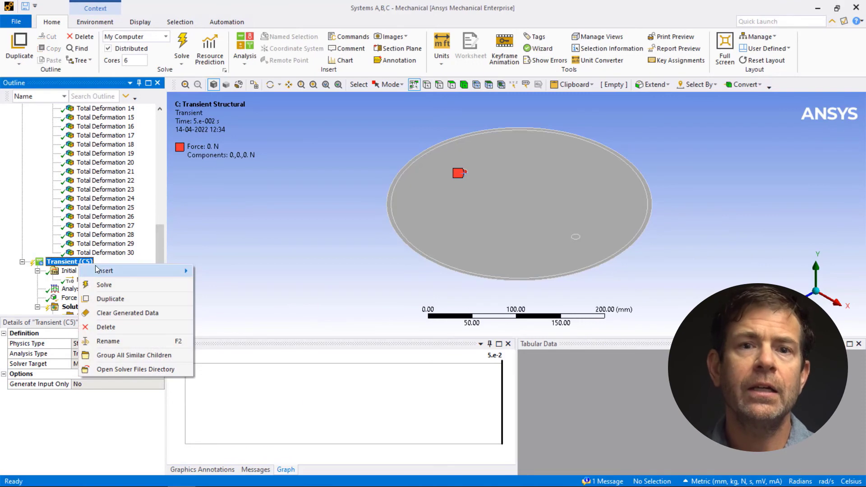
mouse_move(181, 271)
click(238, 323)
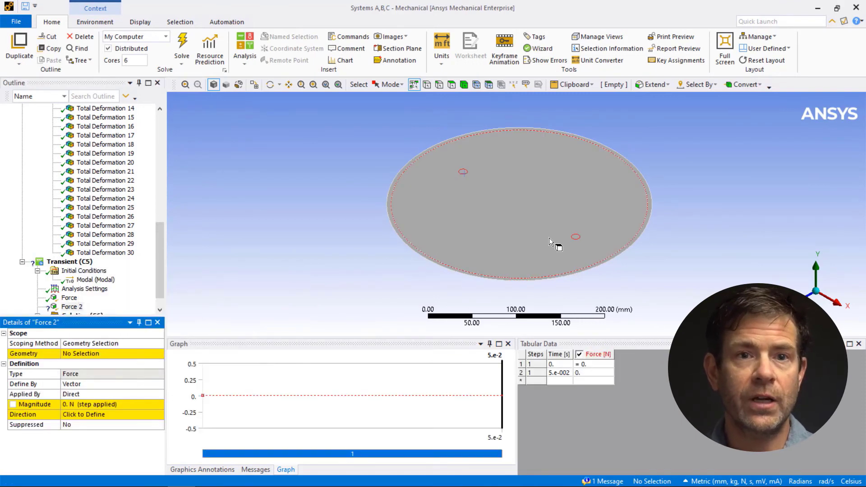
click(576, 237)
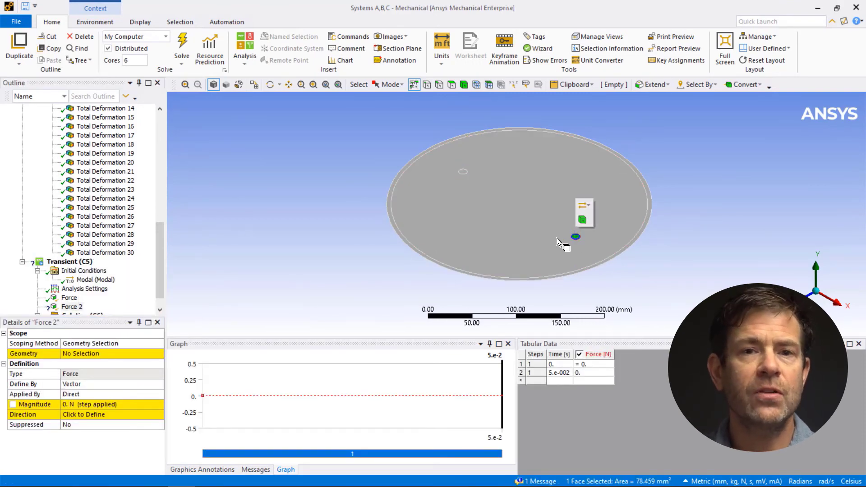
click(103, 356)
click(104, 356)
- Define the second force by components and make its Y component tabular over time
click(160, 384)
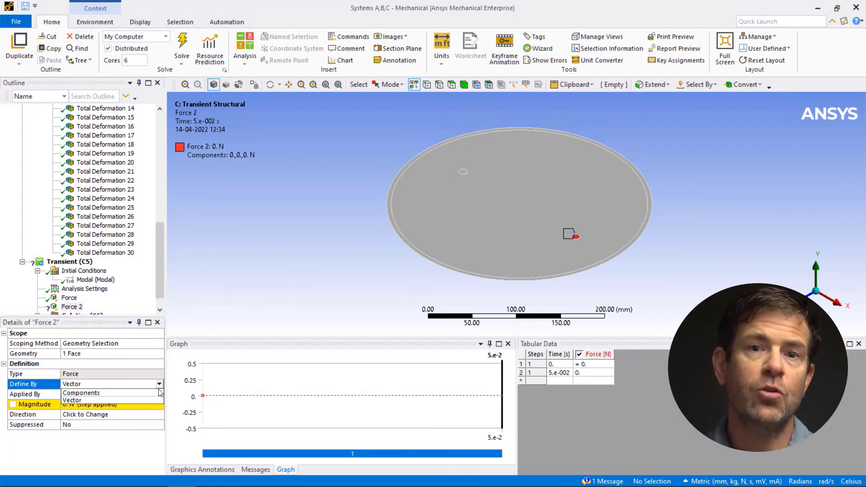
click(159, 401)
click(160, 425)
click(159, 425)
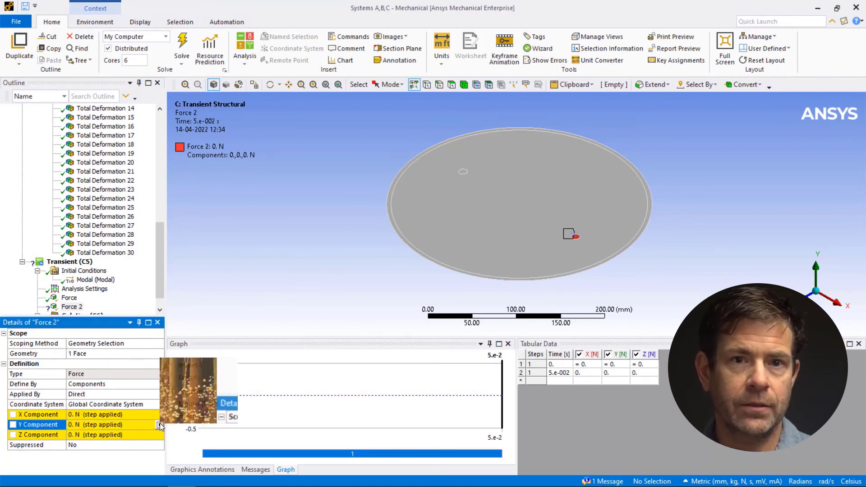
click(190, 404)
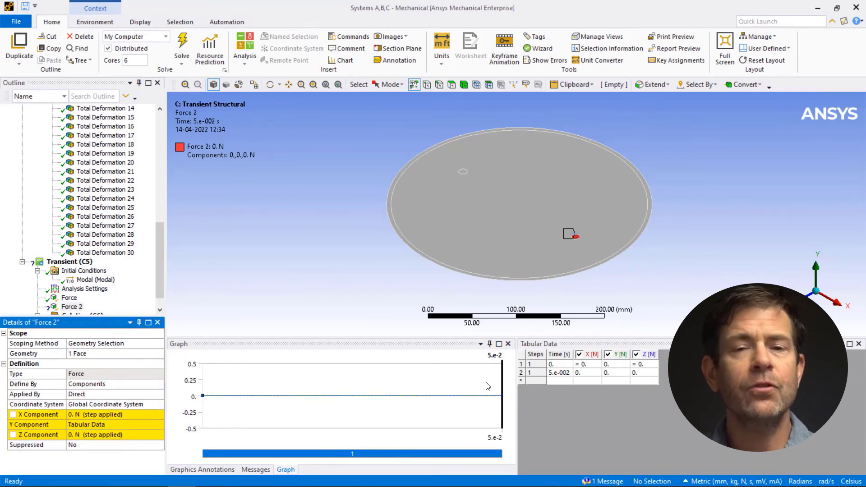
- Add a row at 2.7e-2 s with zero force to the second force's time table
click(561, 381)
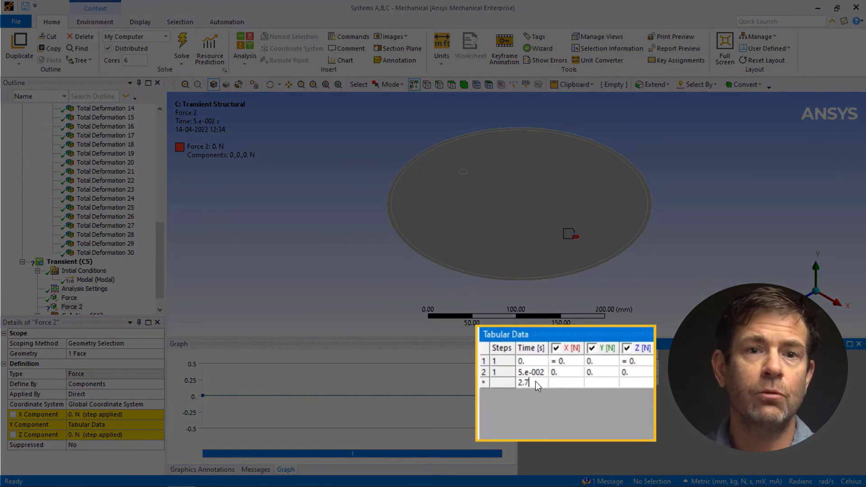
text(2.7e-002)
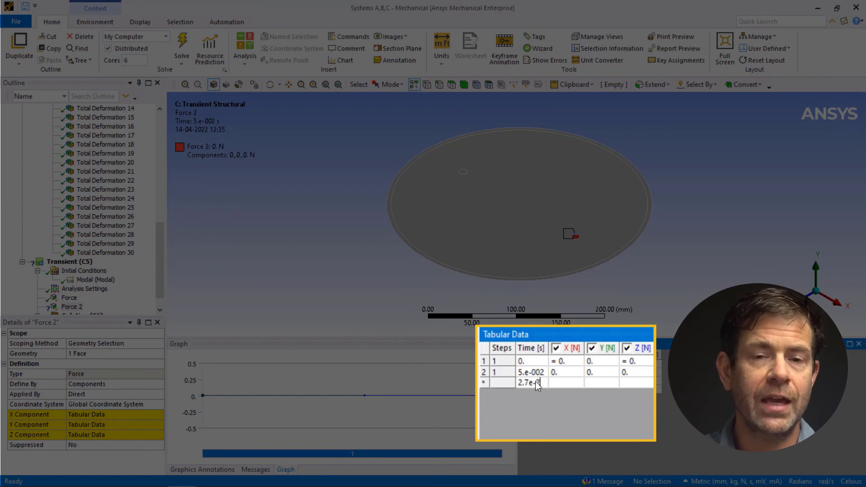
key(Tab)
key(Tab)
key(Tab)
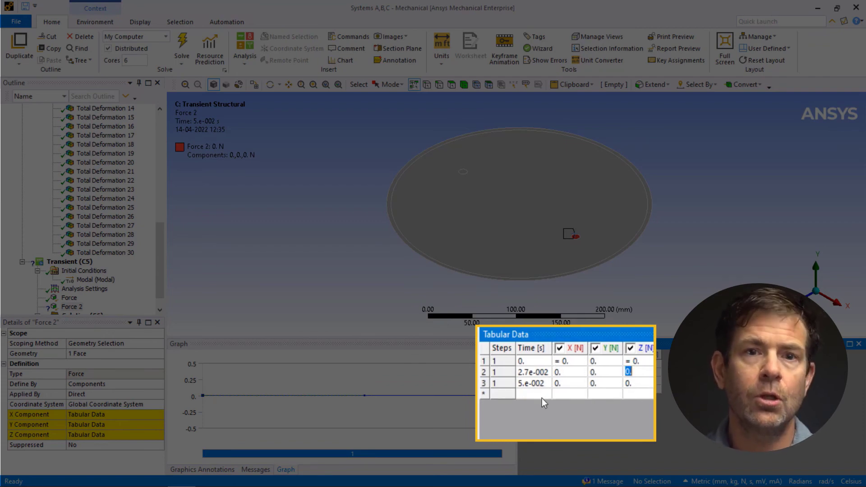
- Add a row at 2.9e-2 s with a Y force of -1 N to the second force's time table
click(541, 396)
text(2.9e-002)
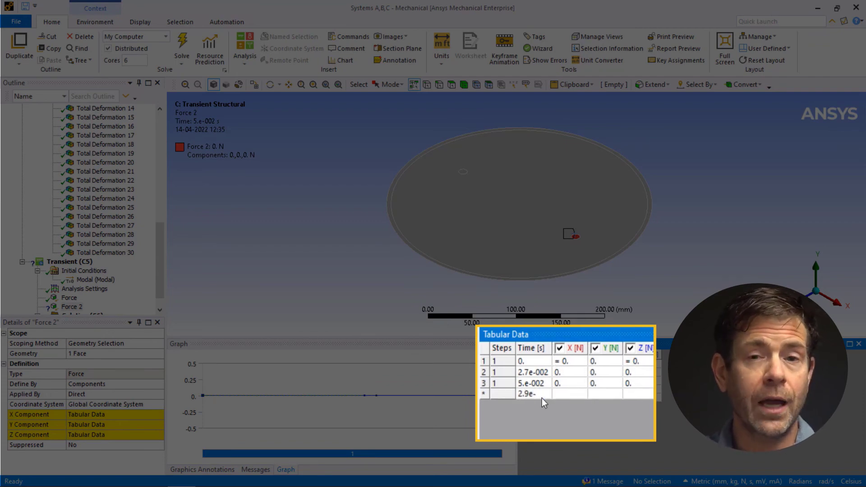
key(Tab)
key(Tab)
text(-1)
key(Tab)
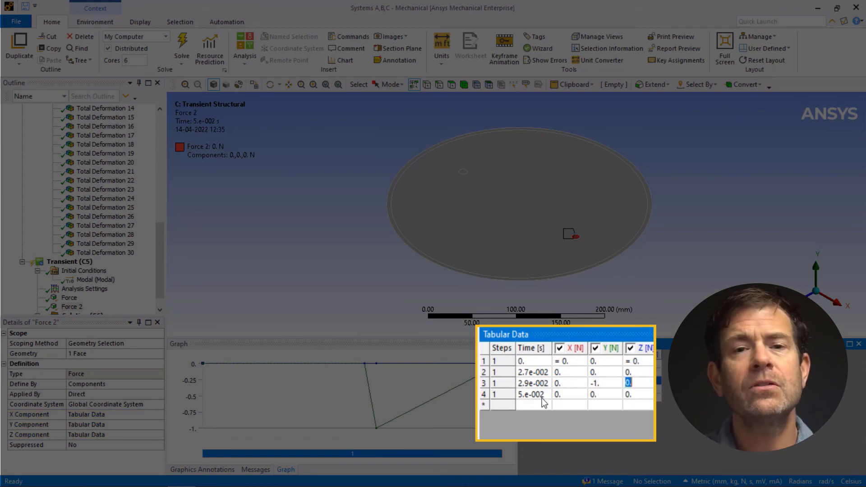
- Add a row at 3.1e-2 s with a Y force of 0 N to close the second force's pulse
click(538, 405)
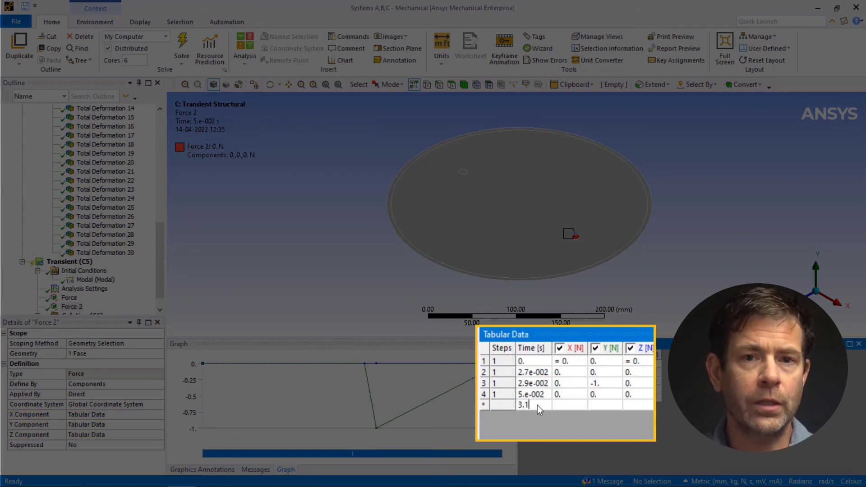
text(3.1e-002)
key(Tab)
key(Tab)
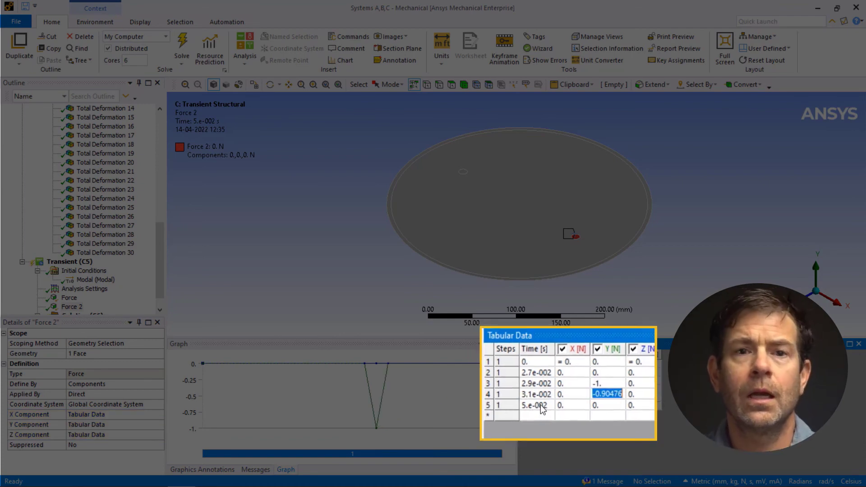
text(0.)
click(646, 400)
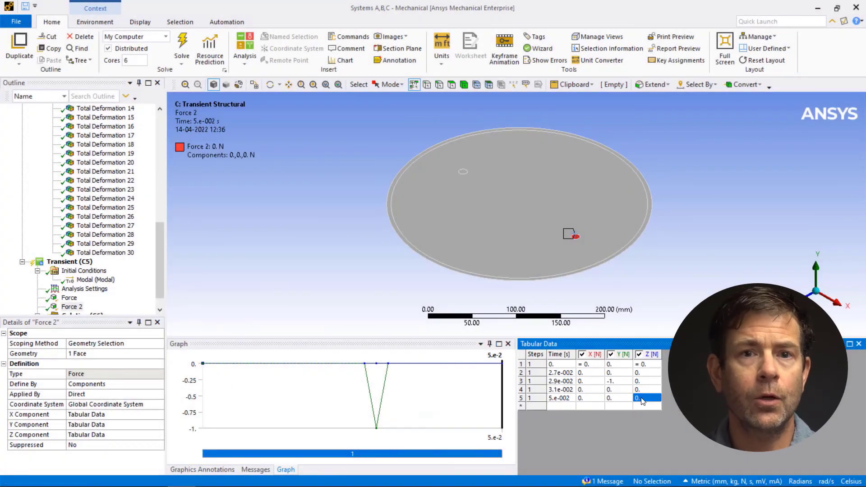
- Open the transient analysis settings to review both force histories on one time graph
click(93, 291)
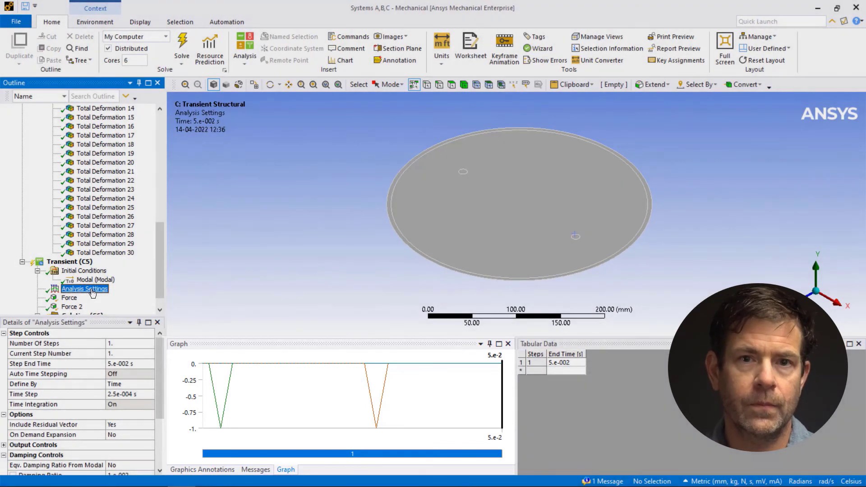
- Solve the transient analysis with both force pulses applied
right_click(73, 262)
click(79, 280)
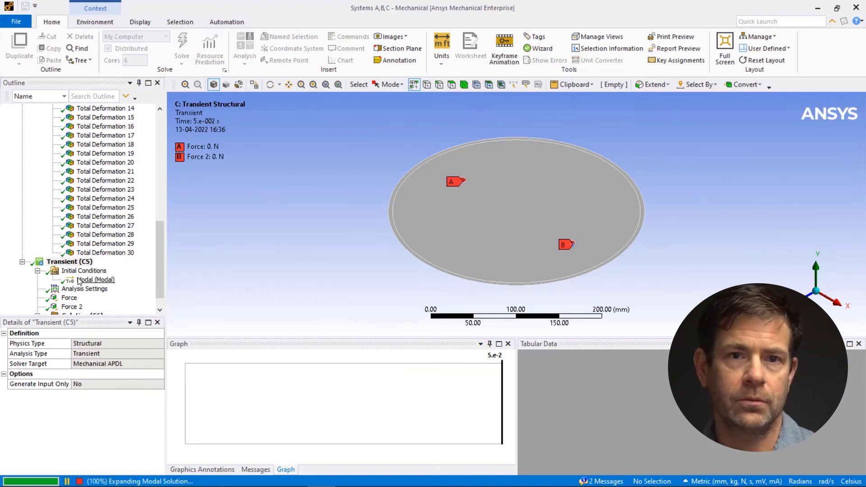
- Add a directional deformation result for all bodies to the transient solution and orient it along the Y axis
drag(156, 276, 161, 302)
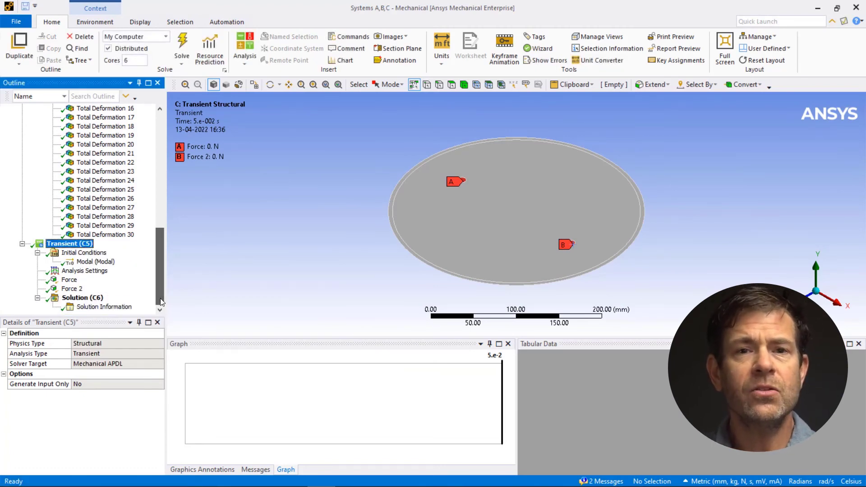
right_click(96, 301)
mouse_move(142, 313)
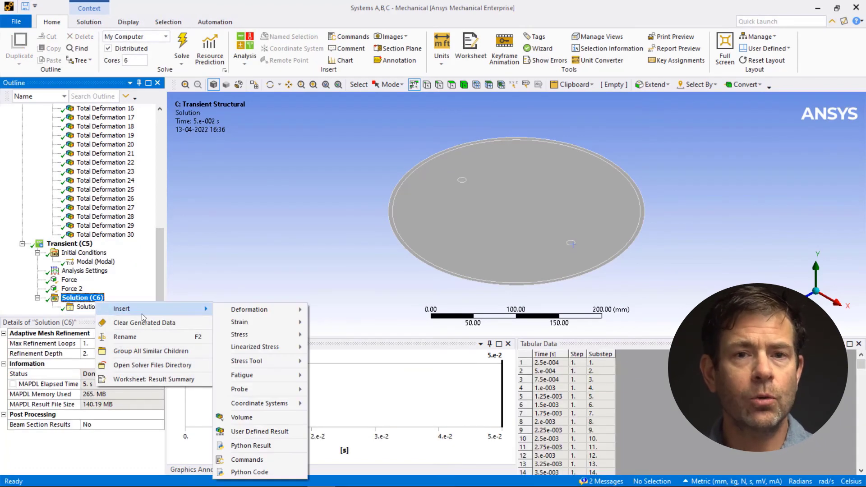
mouse_move(253, 309)
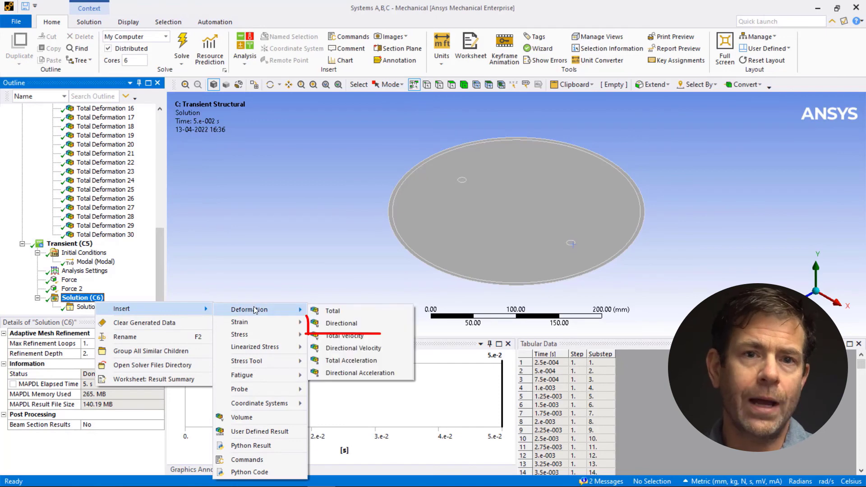
click(331, 324)
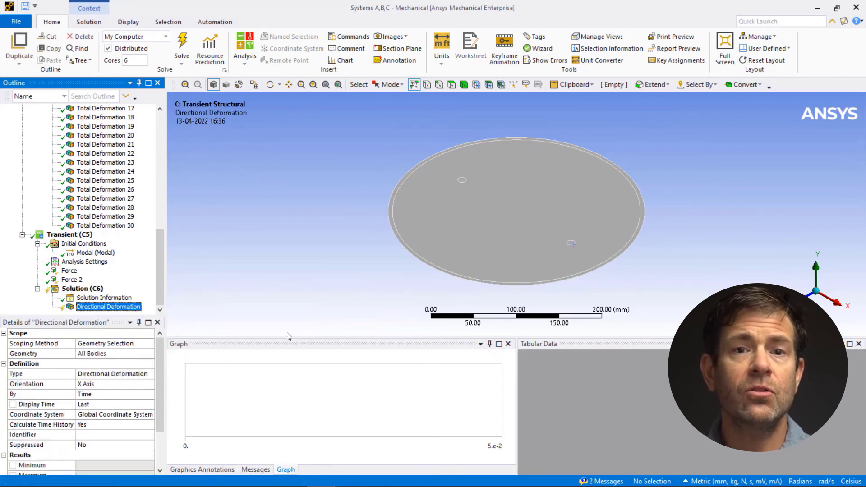
click(151, 384)
click(148, 401)
- Add a second directional deformation result along the Y axis, scoped to the small circular face where the first force acts
right_click(91, 289)
mouse_move(190, 294)
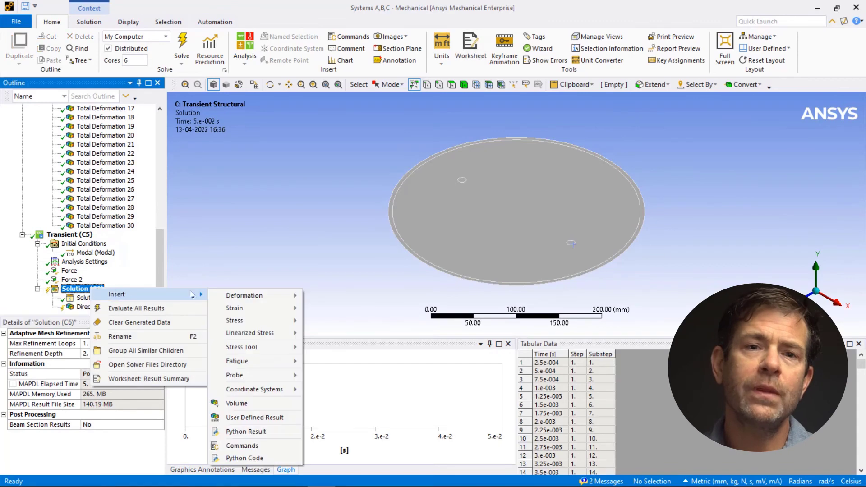
mouse_move(253, 295)
click(336, 309)
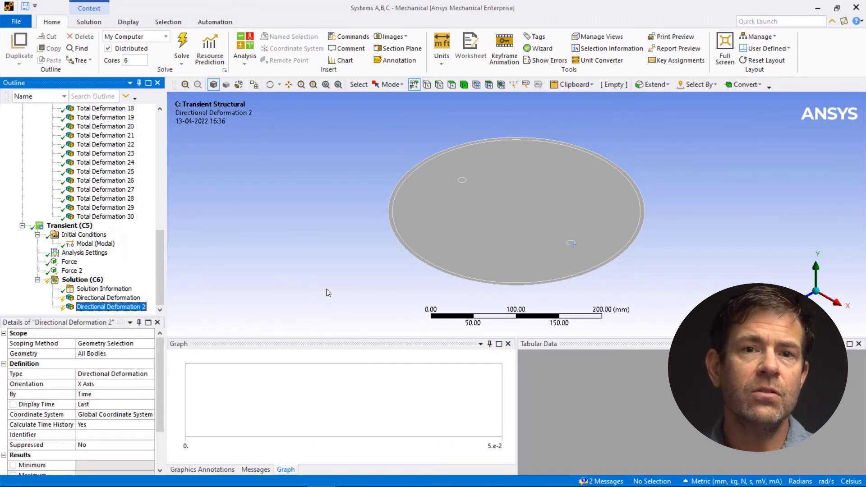
click(463, 180)
click(97, 354)
click(95, 354)
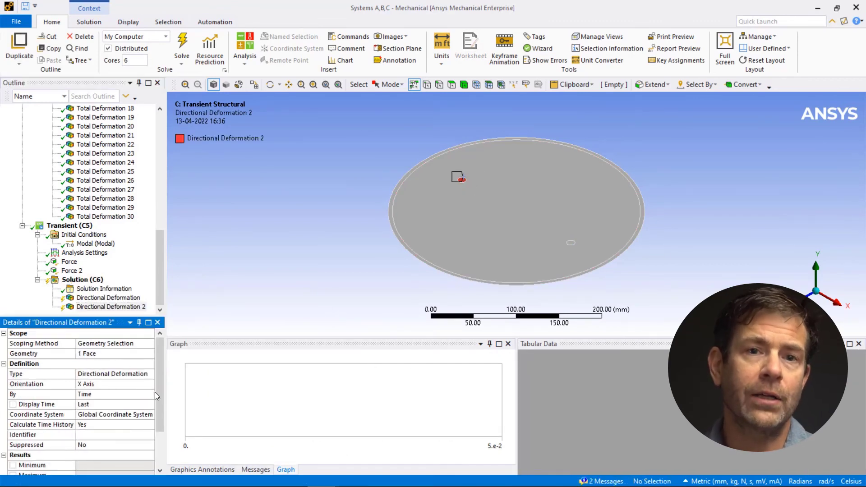
click(113, 384)
click(149, 384)
click(134, 404)
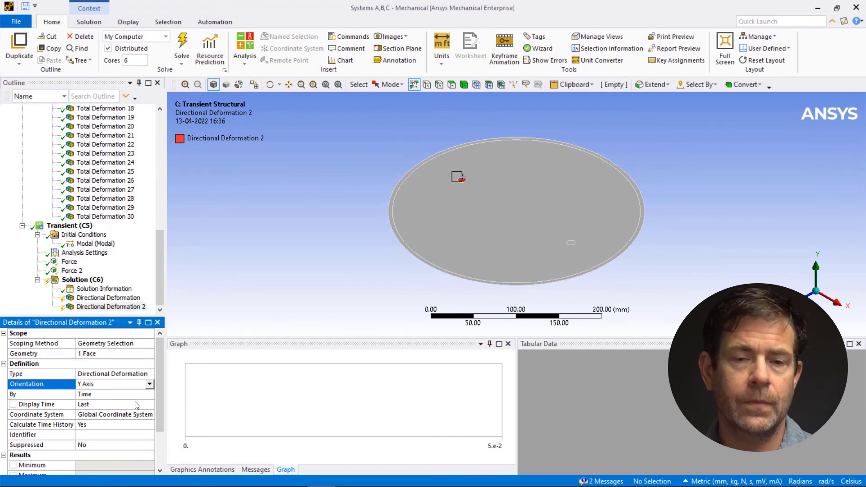
- Add a third directional deformation result along the Y axis, scoped to the small circular face where the second force acts
right_click(149, 280)
mouse_move(170, 284)
mouse_move(243, 286)
click(336, 300)
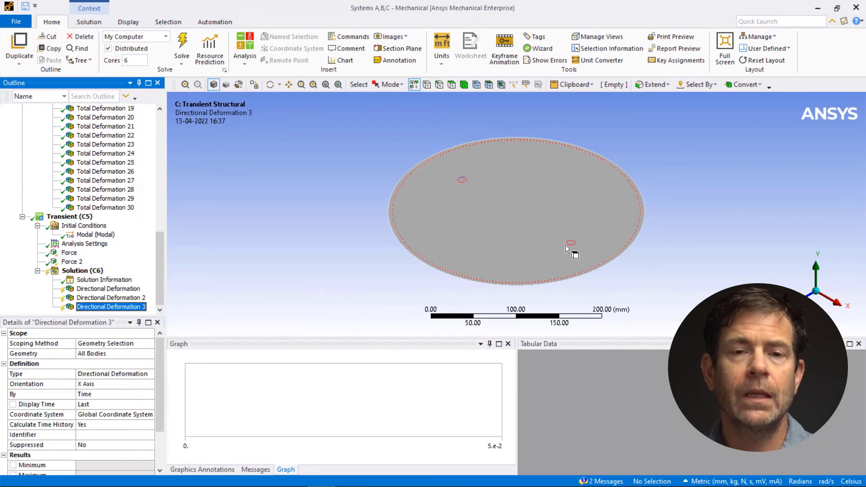
click(571, 243)
click(86, 354)
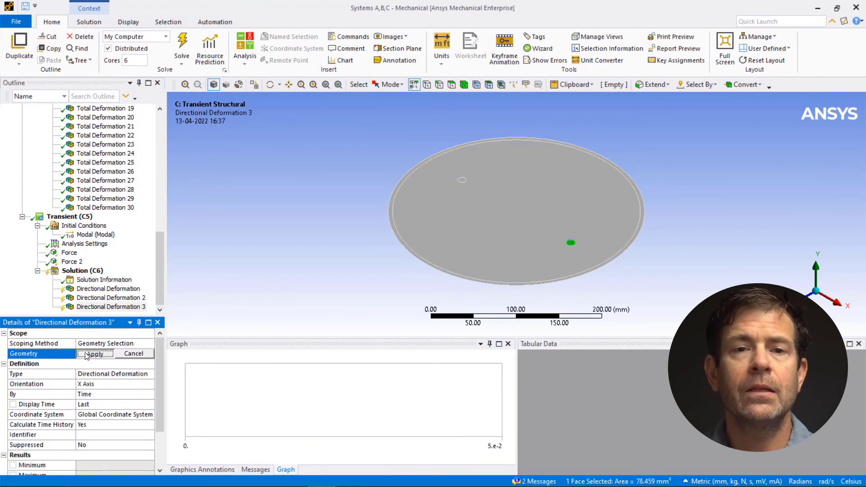
click(87, 354)
click(113, 384)
click(149, 384)
click(134, 414)
- Evaluate all results of the transient solution
right_click(79, 272)
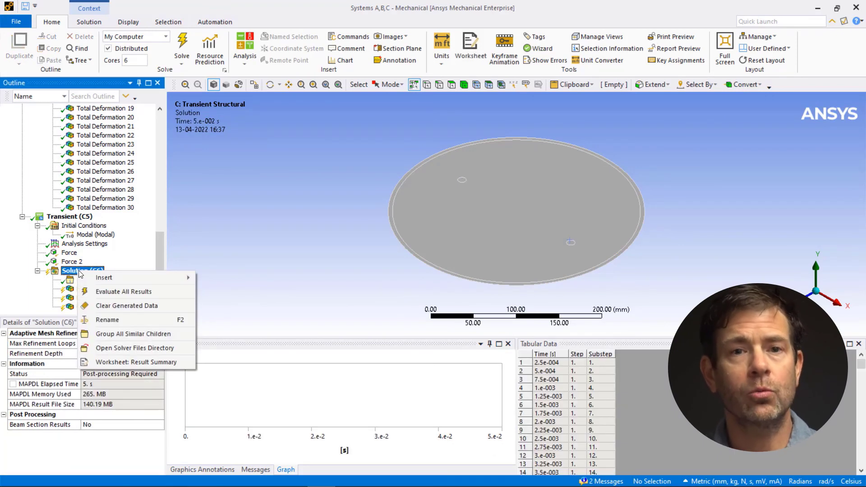
click(118, 291)
- Play the animation of the whole drum head's Y-axis deformation over time, then pause it
click(87, 291)
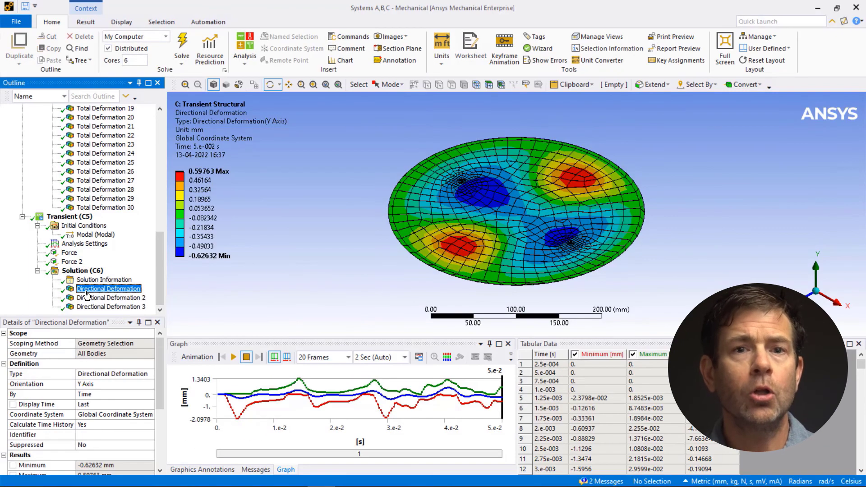
click(232, 358)
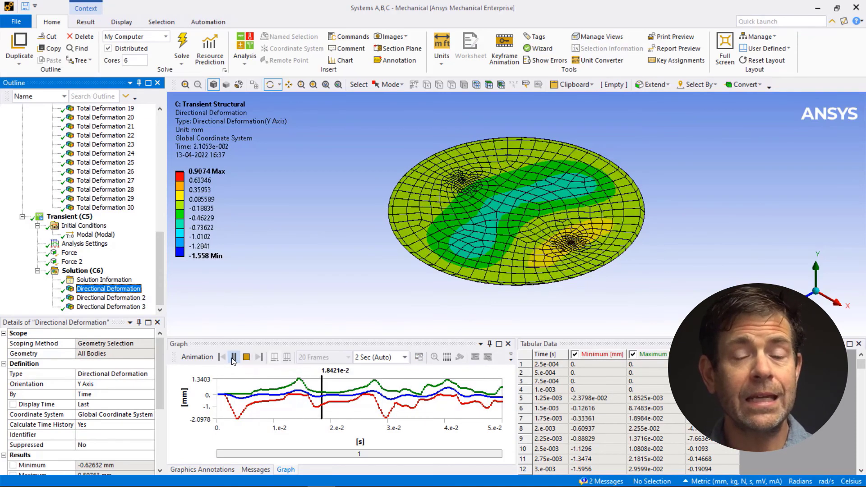
click(234, 359)
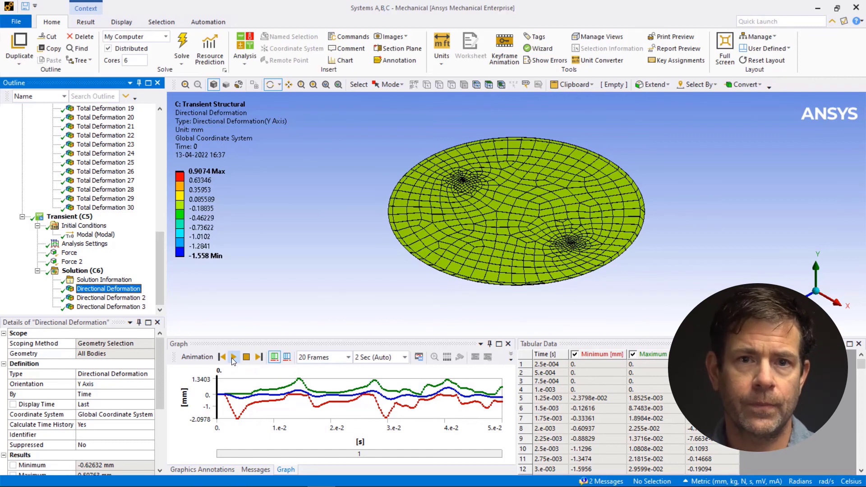
- Show the Y-axis deformation of the first strike face up close and animate its time history
click(135, 298)
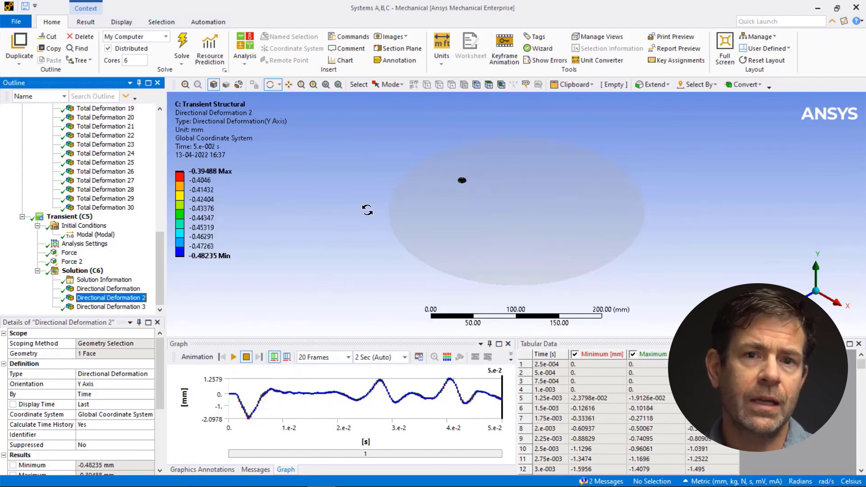
right_drag(406, 155, 676, 273)
click(233, 357)
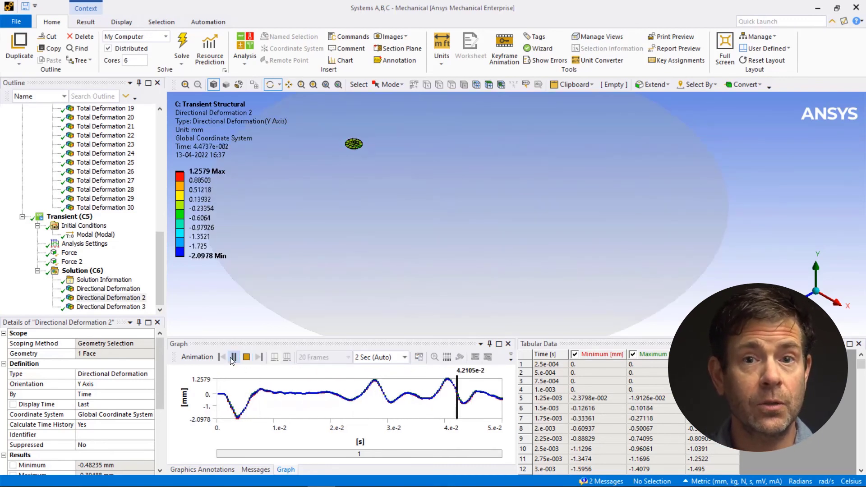
- Show the Y-axis deformation of the second strike face and animate its time history
click(122, 309)
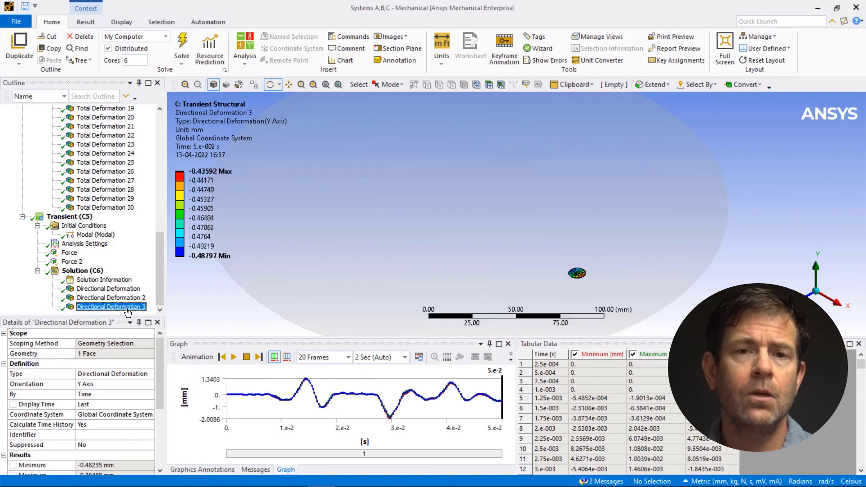
click(230, 361)
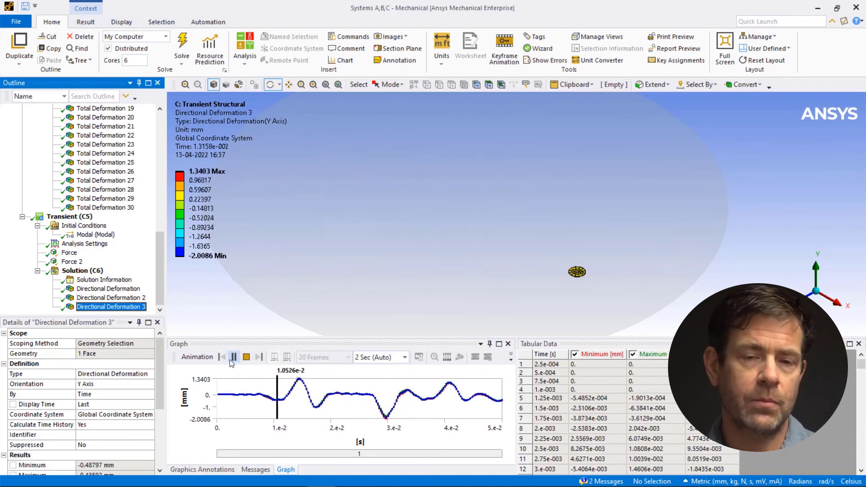